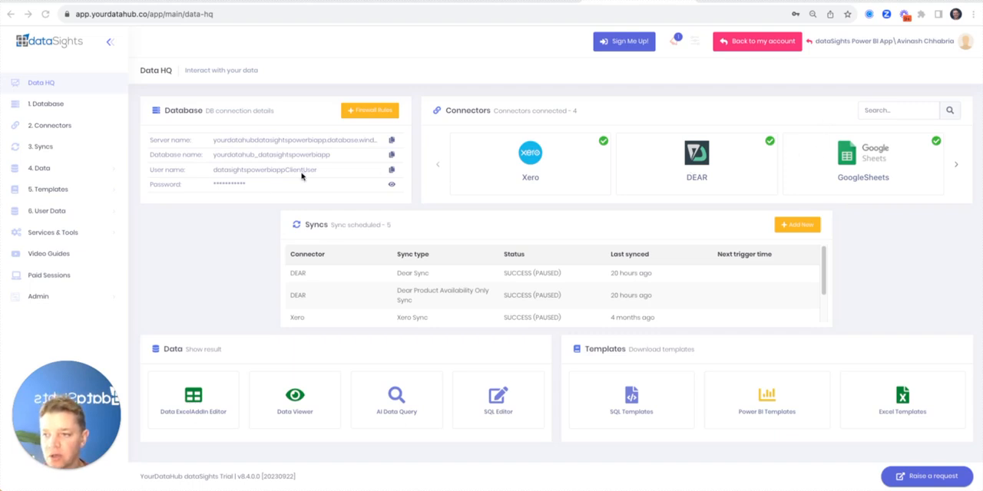
Review the database connection details and firewall rules, and return to Data HQ
{"action": "left_click", "coordinate": [68, 108]}
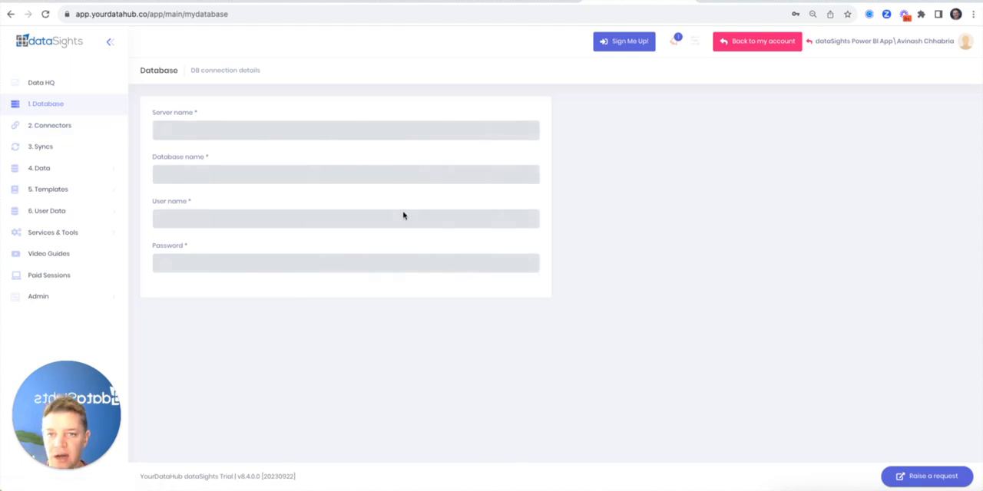
{"action": "scroll", "coordinate": [486, 314], "scroll_direction": "down", "scroll_amount": 3}
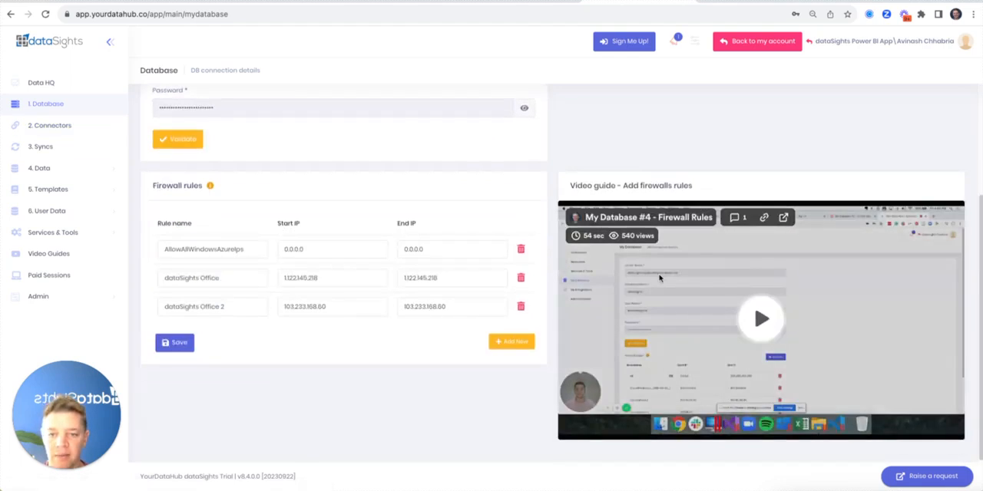
{"action": "scroll", "coordinate": [659, 278], "scroll_direction": "up", "scroll_amount": 3}
{"action": "left_click", "coordinate": [37, 82]}
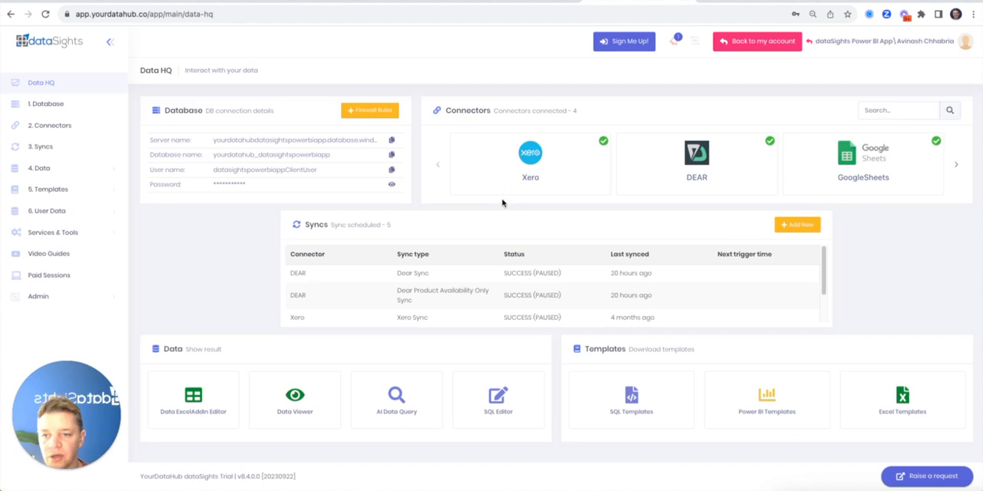
Switch to the Excel workbook and examine the dataSights add-in commands and the formula calculation options
{"action": "key", "text": "super+Tab"}
{"action": "key", "text": "super+Tab"}
{"action": "key", "text": "super+shift+Tab"}
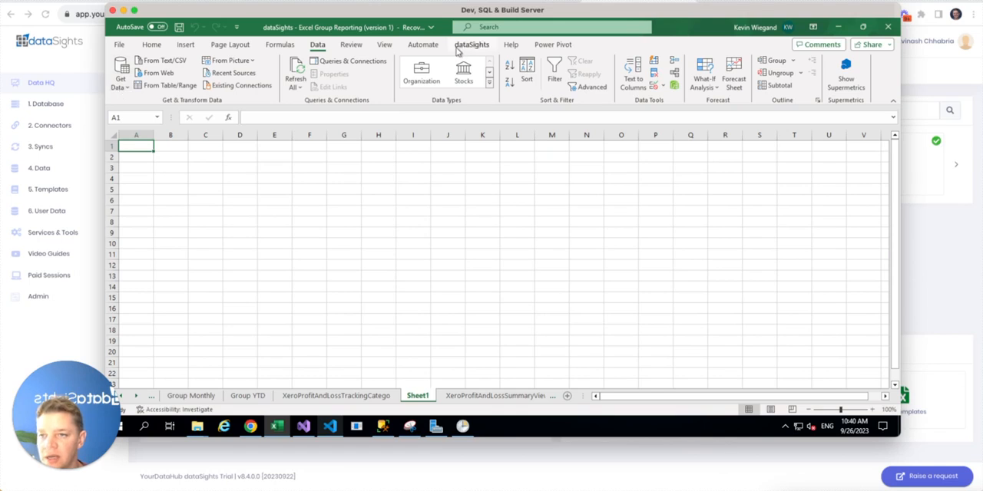
{"action": "left_click", "coordinate": [470, 46]}
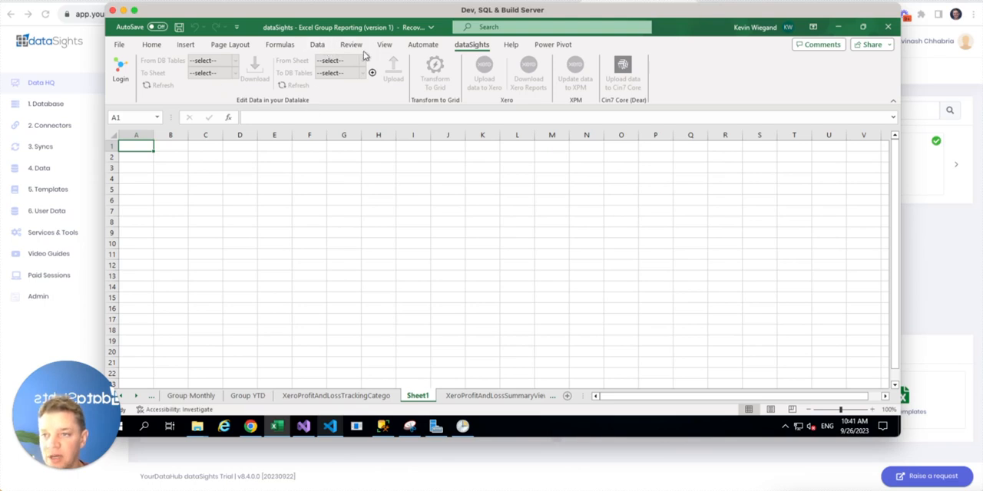
{"action": "left_click", "coordinate": [271, 49]}
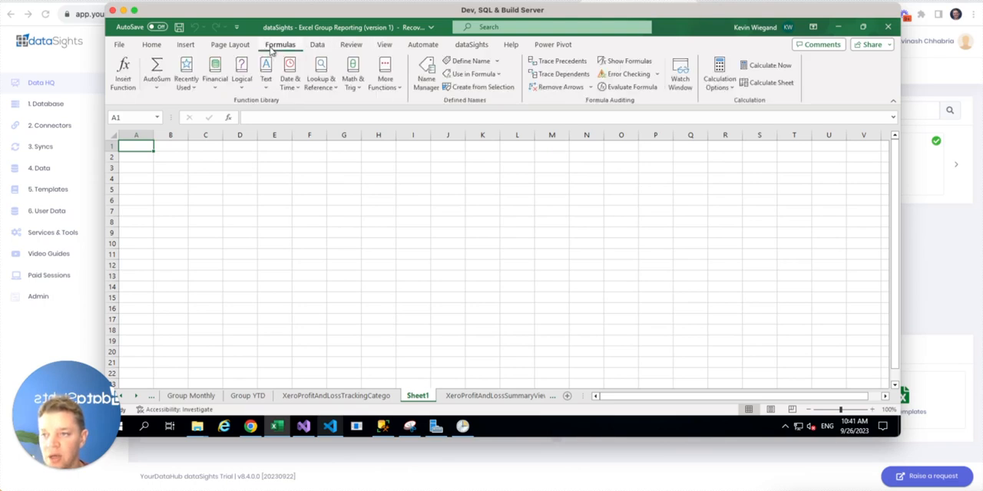
{"action": "left_click", "coordinate": [722, 88]}
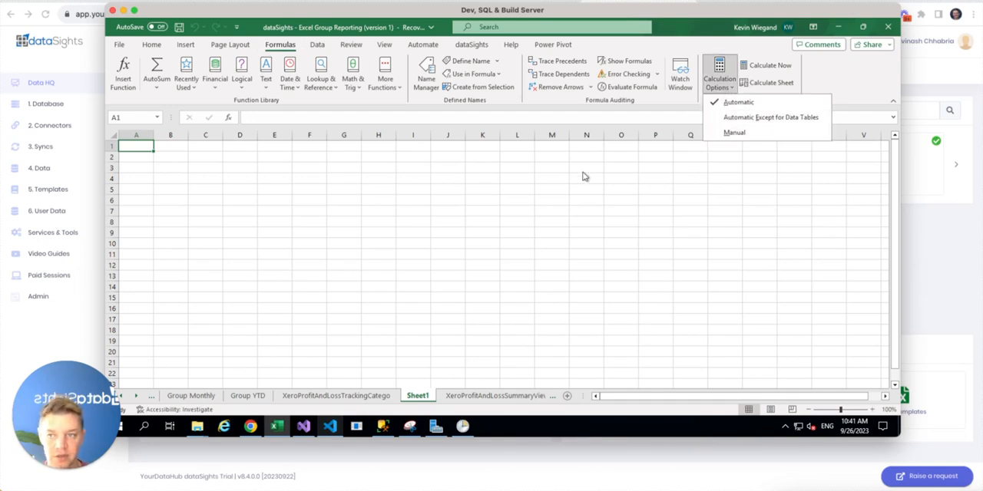
{"action": "left_click", "coordinate": [344, 157]}
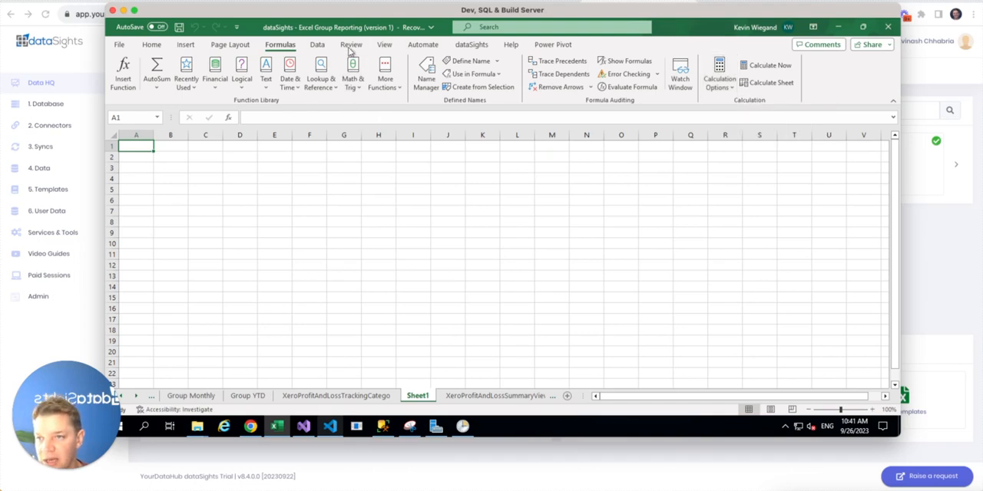
Start a SQL Server database import in Excel using server yourdatahubdatasightspowerbiapp.database.windows.net copied from Data HQ, leaving the database name blank
{"action": "left_click", "coordinate": [317, 45]}
{"action": "left_click", "coordinate": [122, 77]}
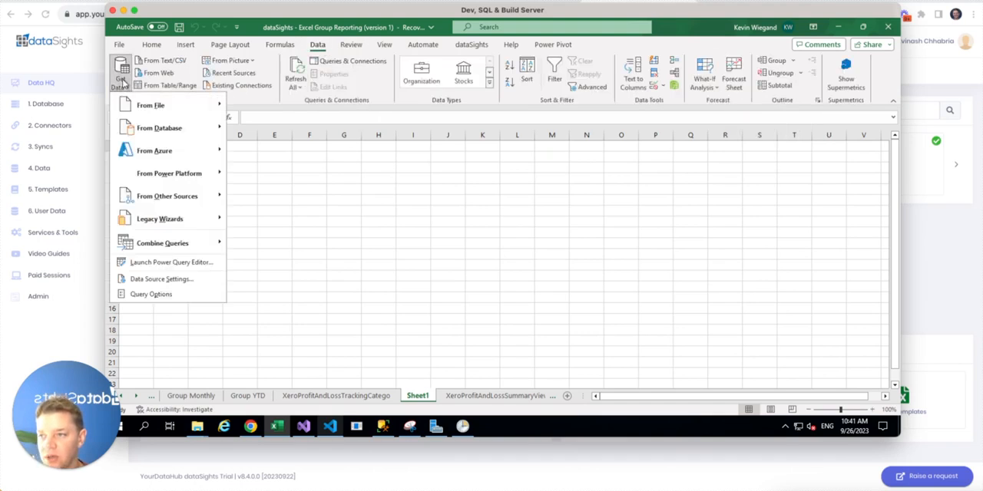
{"action": "mouse_move", "coordinate": [159, 128]}
{"action": "left_click", "coordinate": [311, 130]}
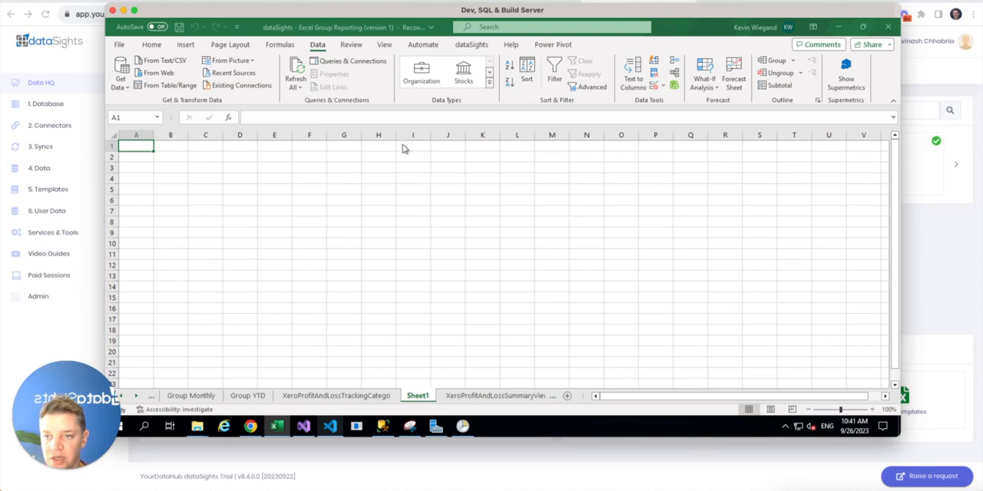
{"action": "key", "text": "super+Tab"}
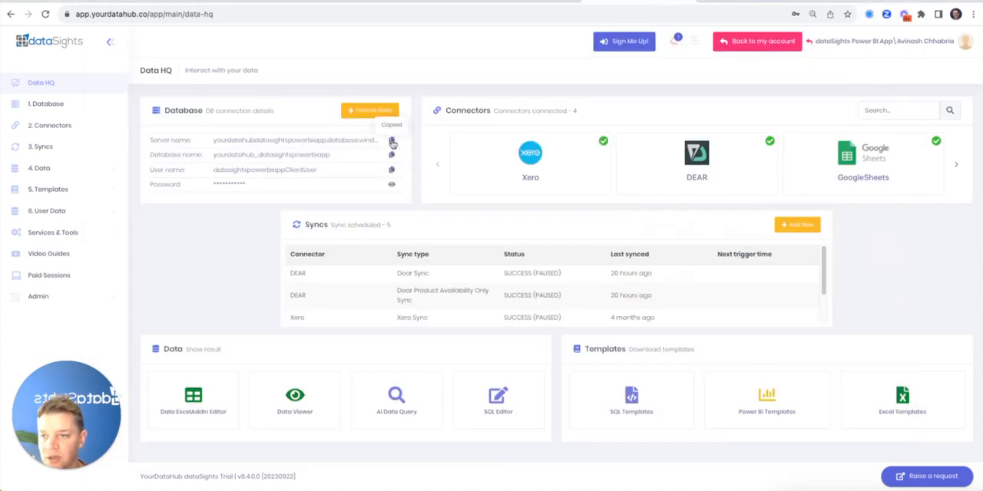
{"action": "key", "text": "super+Tab"}
{"action": "right_click", "coordinate": [383, 196]}
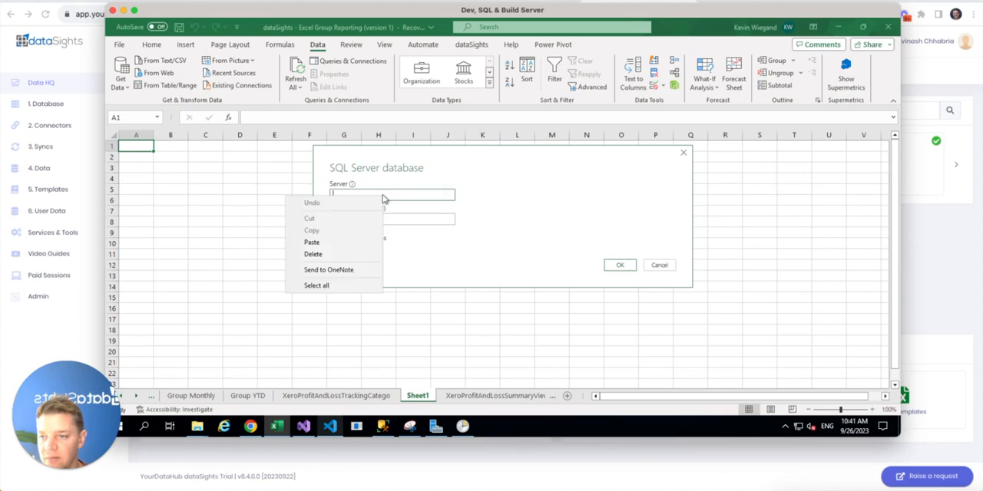
{"action": "left_click", "coordinate": [347, 243]}
{"action": "left_click", "coordinate": [620, 267]}
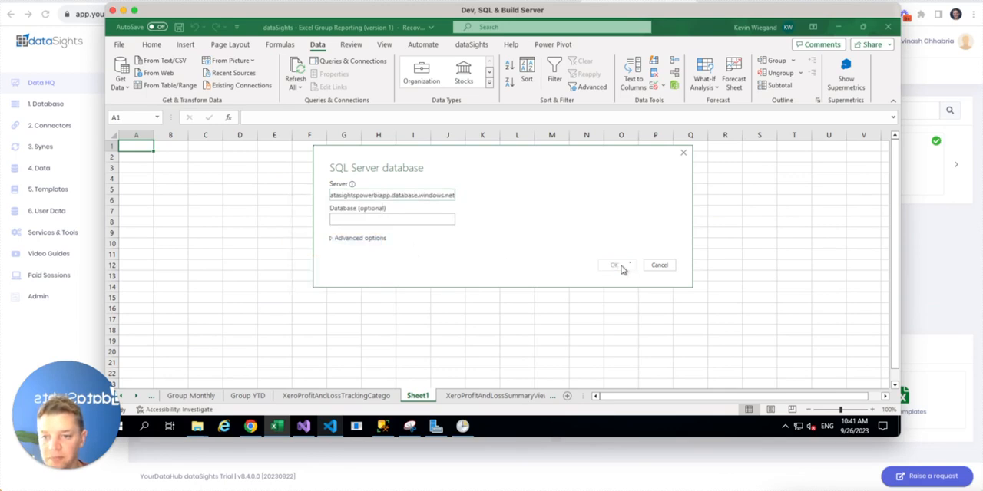
Choose Database credentials for the SQL Server connection and enter the user name copied from Data HQ
{"action": "key", "text": "super+Tab"}
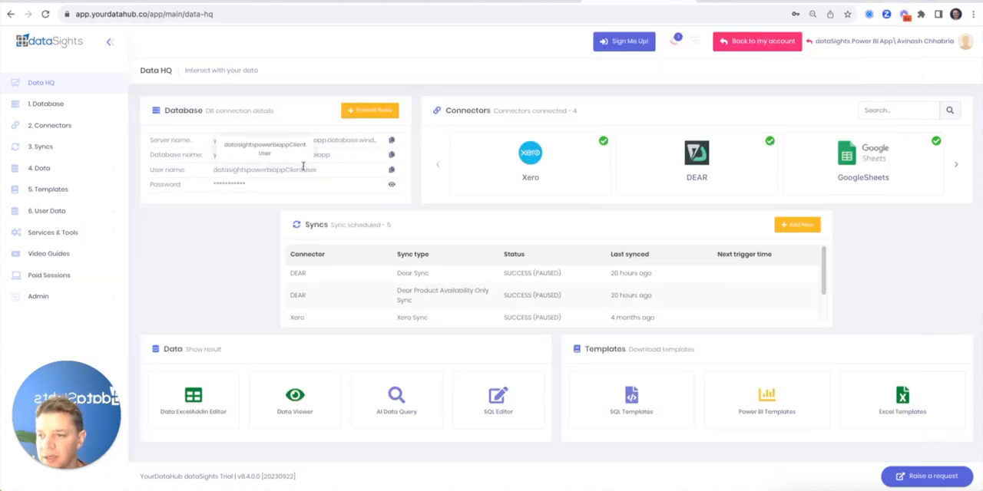
{"action": "left_click", "coordinate": [391, 171]}
{"action": "key", "text": "super+Tab"}
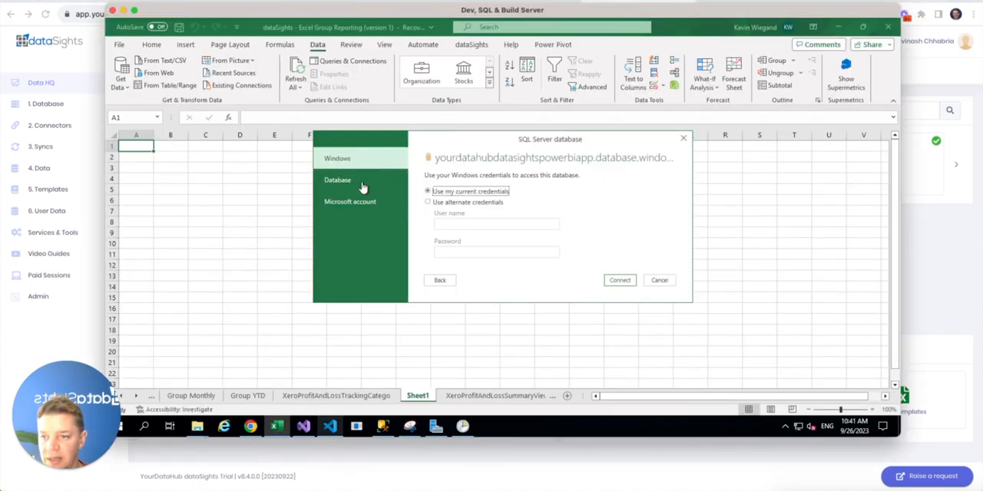
{"action": "left_click", "coordinate": [360, 181]}
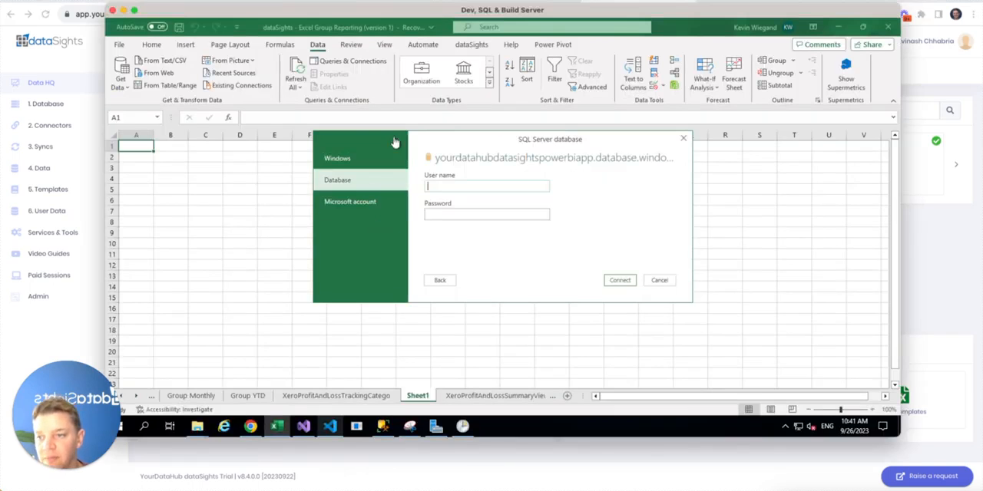
{"action": "left_click", "coordinate": [347, 161]}
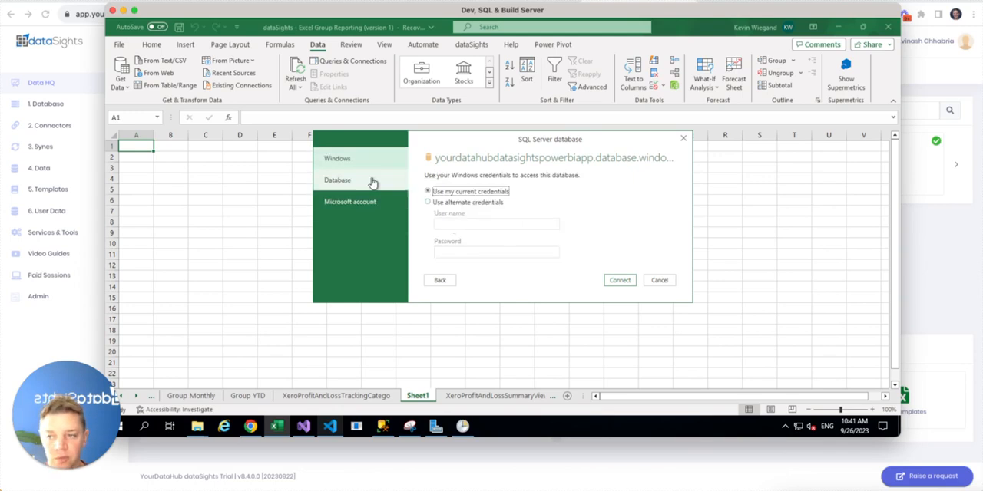
{"action": "left_click", "coordinate": [372, 183]}
{"action": "left_click", "coordinate": [457, 186]}
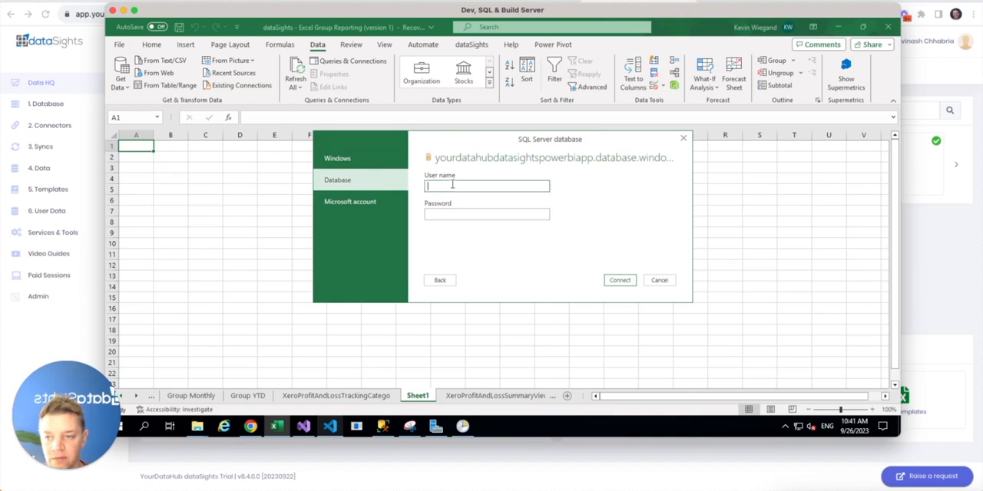
{"action": "right_click", "coordinate": [457, 186]}
{"action": "left_click", "coordinate": [423, 231]}
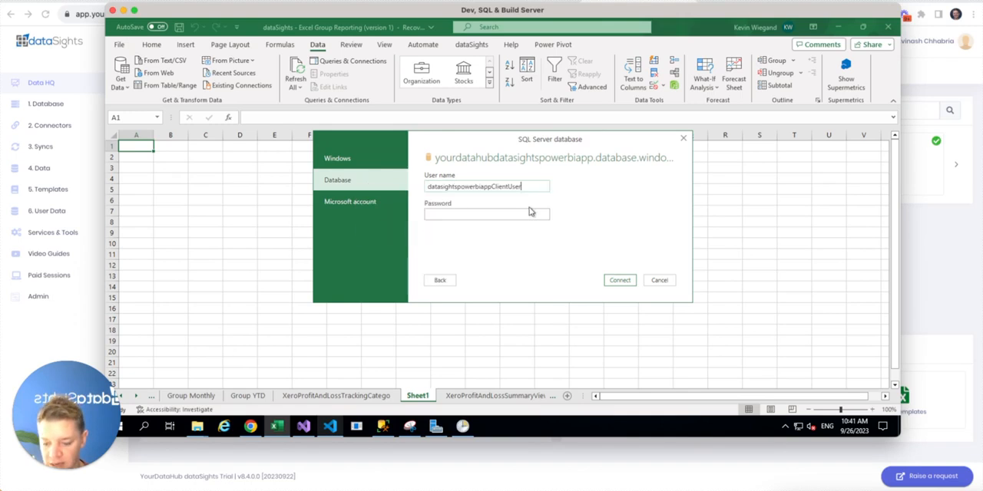
Paste the database password into the SQL Server credentials and connect
{"action": "key", "text": "super+Tab"}
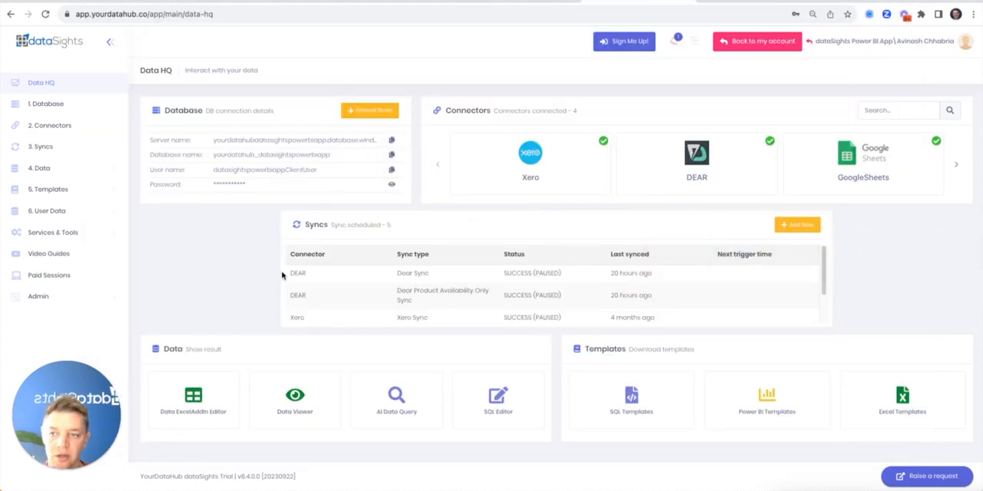
{"action": "key", "text": "super+Tab"}
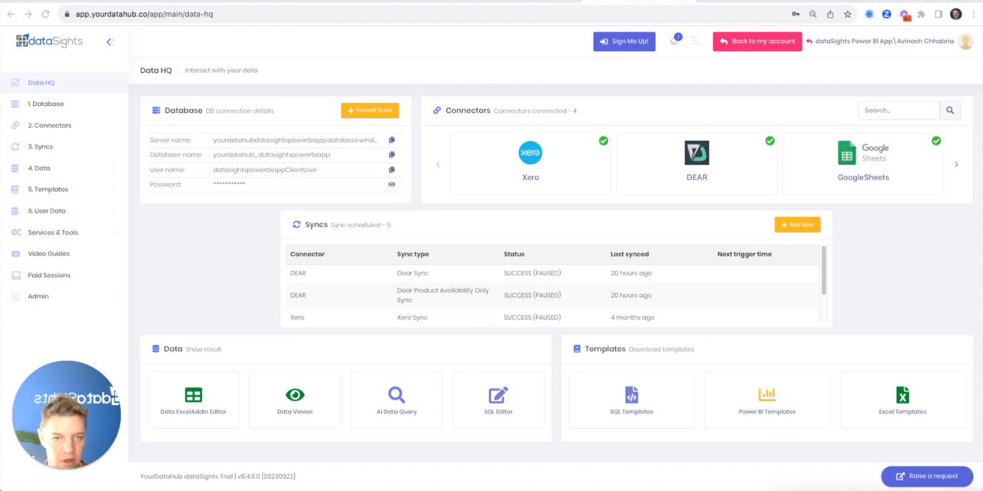
{"action": "key", "text": "super+Tab"}
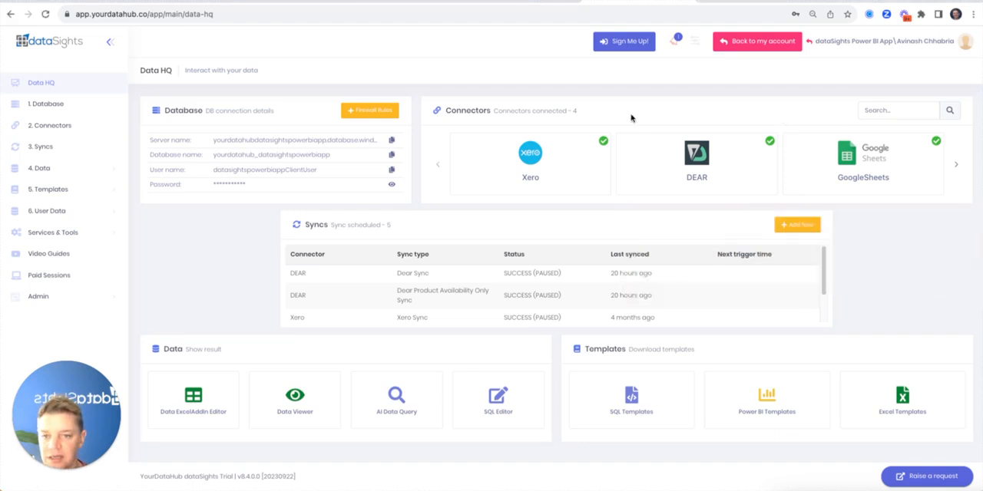
{"action": "key", "text": "super+Tab"}
{"action": "key", "text": "super+Tab"}
{"action": "left_click", "coordinate": [432, 215]}
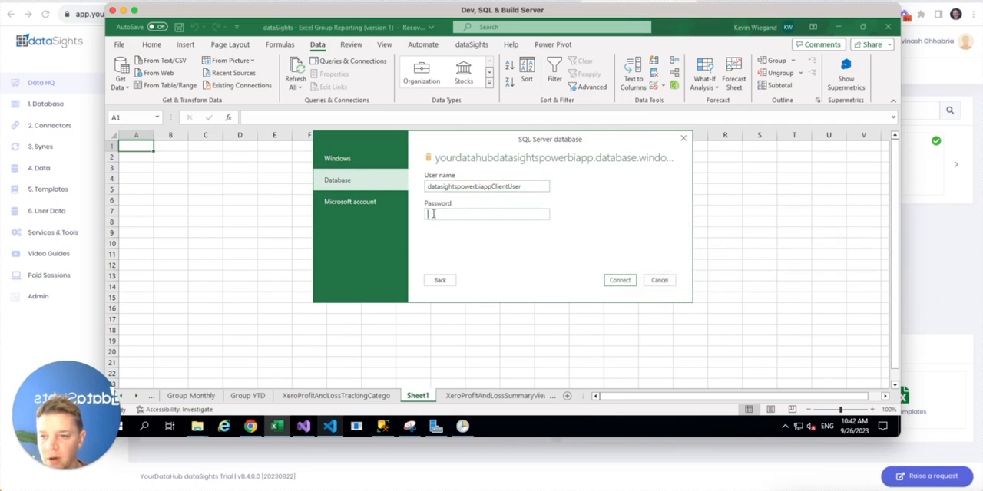
{"action": "right_click", "coordinate": [432, 215]}
{"action": "left_click", "coordinate": [399, 259]}
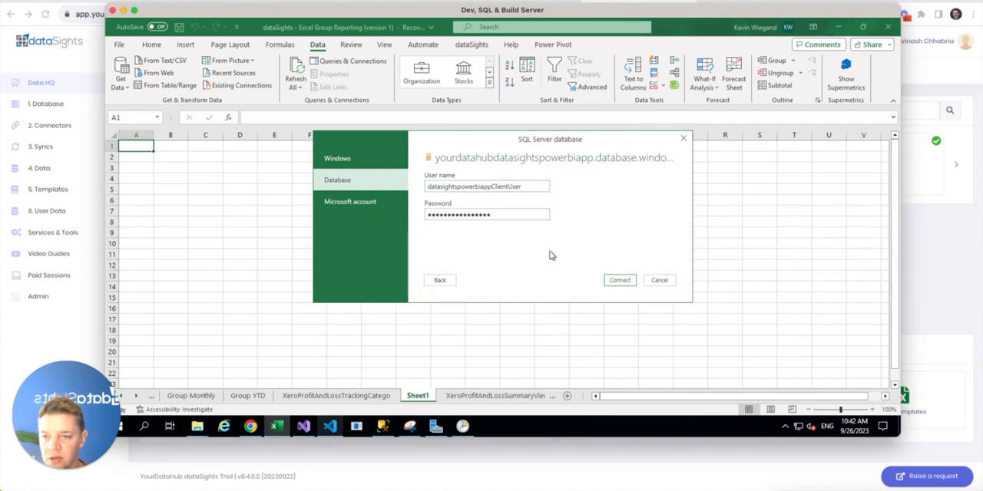
{"action": "left_click", "coordinate": [622, 281]}
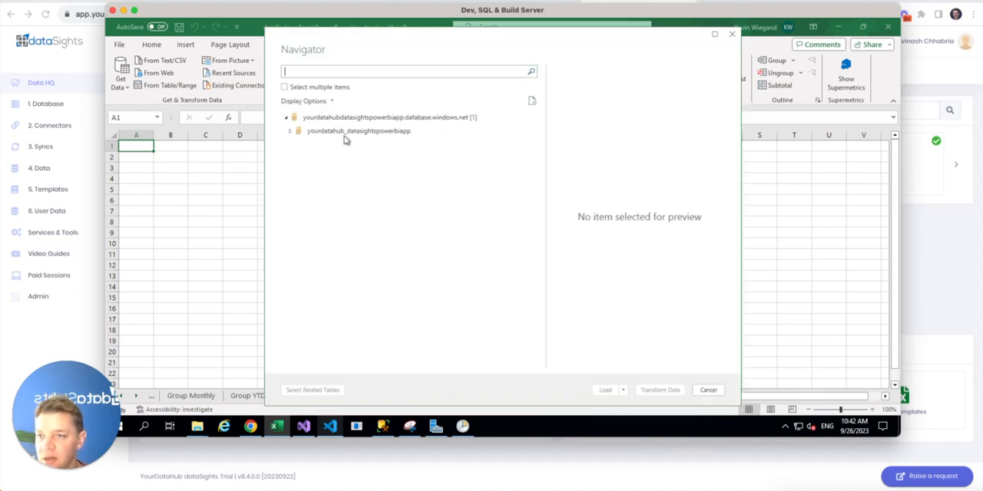
Expand the yourdatahub_datasightspowerbiapp database, allow selecting multiple items and select the Accounts table
{"action": "left_click", "coordinate": [290, 134]}
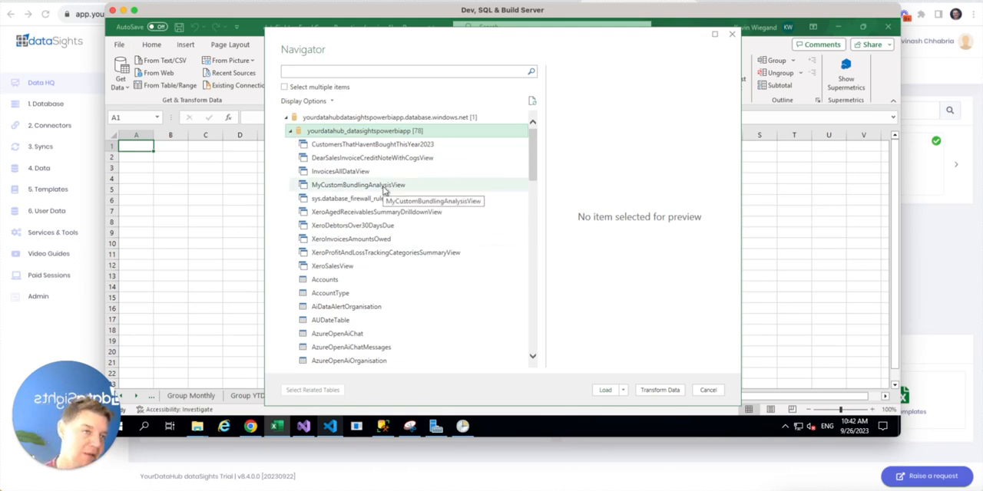
{"action": "scroll", "coordinate": [386, 192], "scroll_direction": "down", "scroll_amount": 15}
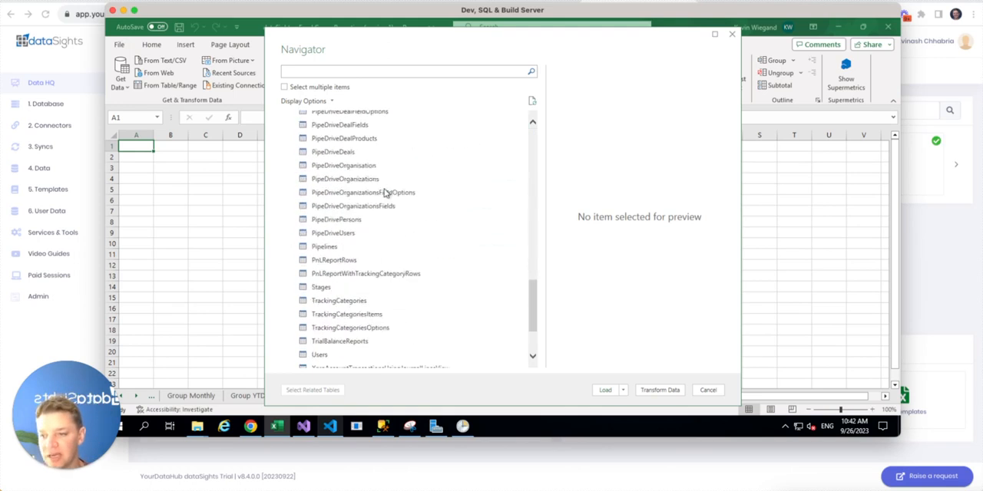
{"action": "scroll", "coordinate": [384, 193], "scroll_direction": "up", "scroll_amount": 20}
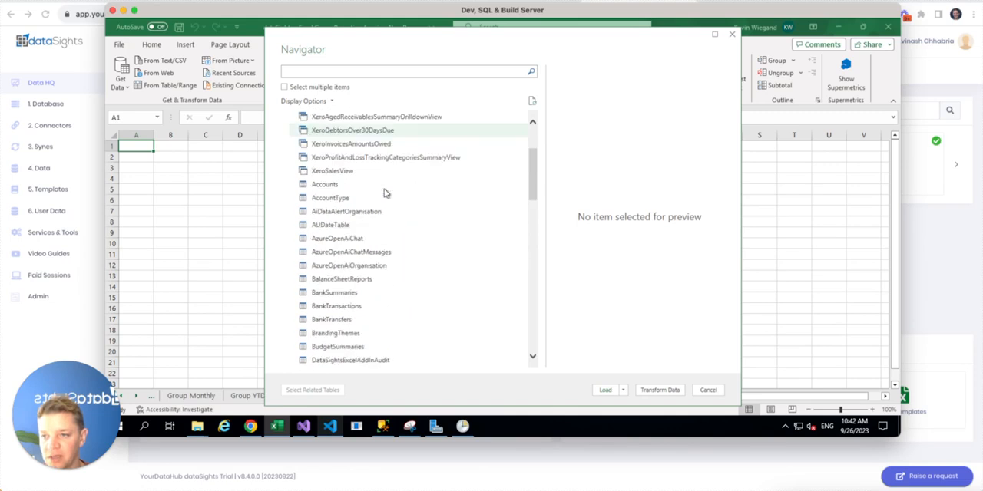
{"action": "left_click", "coordinate": [285, 86]}
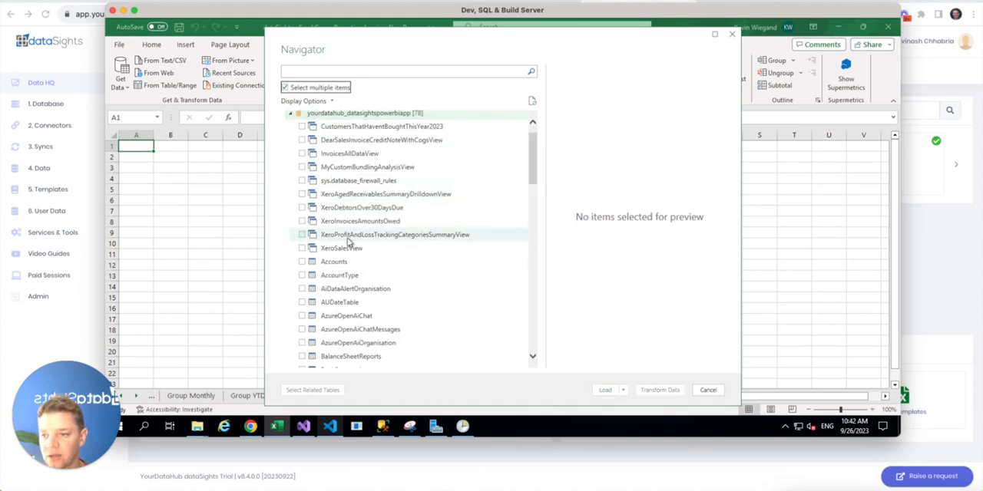
{"action": "left_click", "coordinate": [302, 262]}
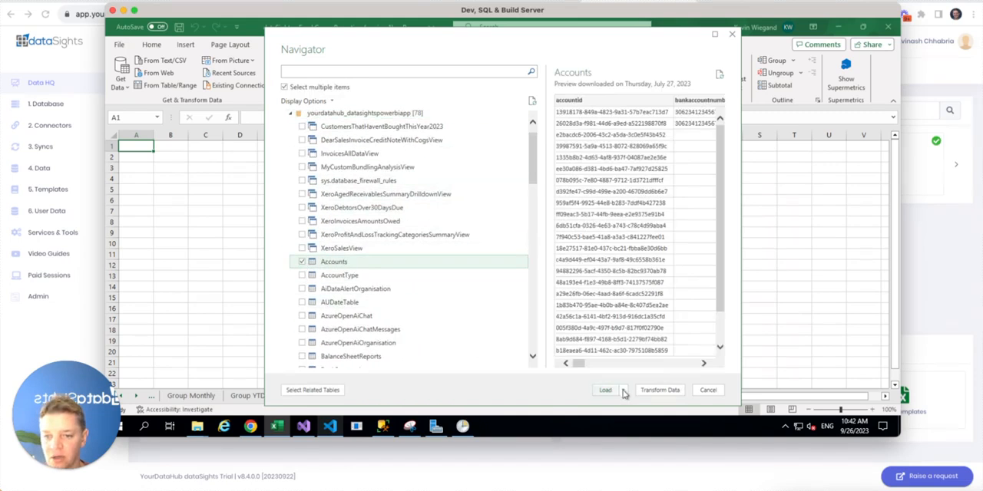
Load the Accounts data as a table on a new worksheet and add it to the Data Model
{"action": "left_click", "coordinate": [626, 392]}
{"action": "left_click", "coordinate": [637, 411]}
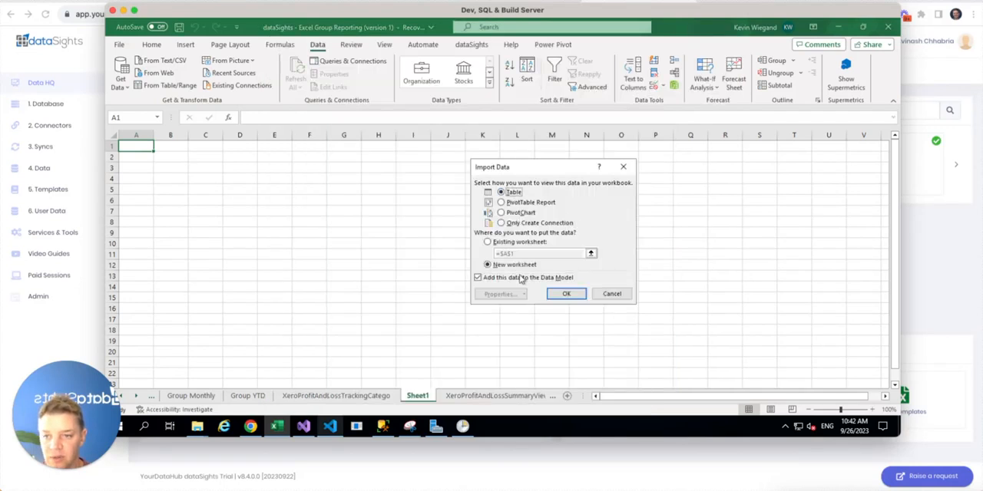
{"action": "left_click", "coordinate": [566, 293]}
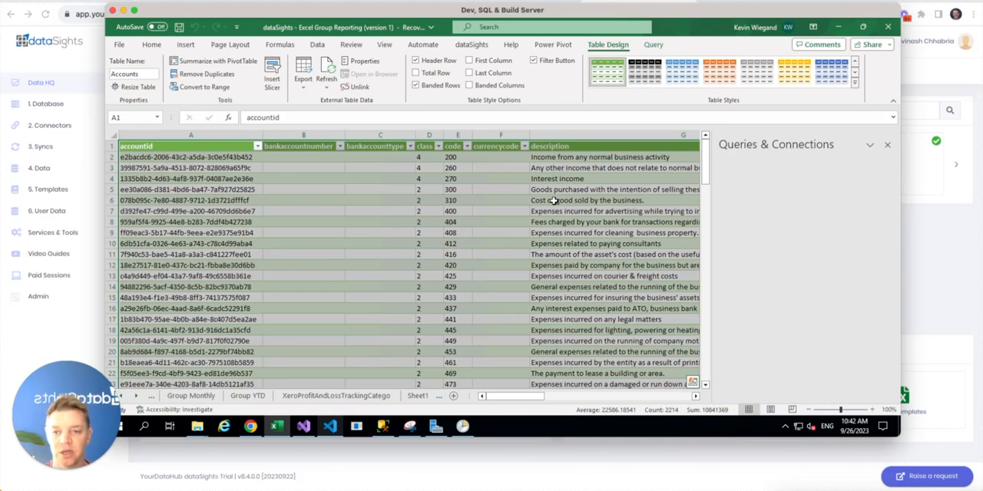
Show the workbook's queries and connections and refresh the Accounts query
{"action": "left_click", "coordinate": [553, 200]}
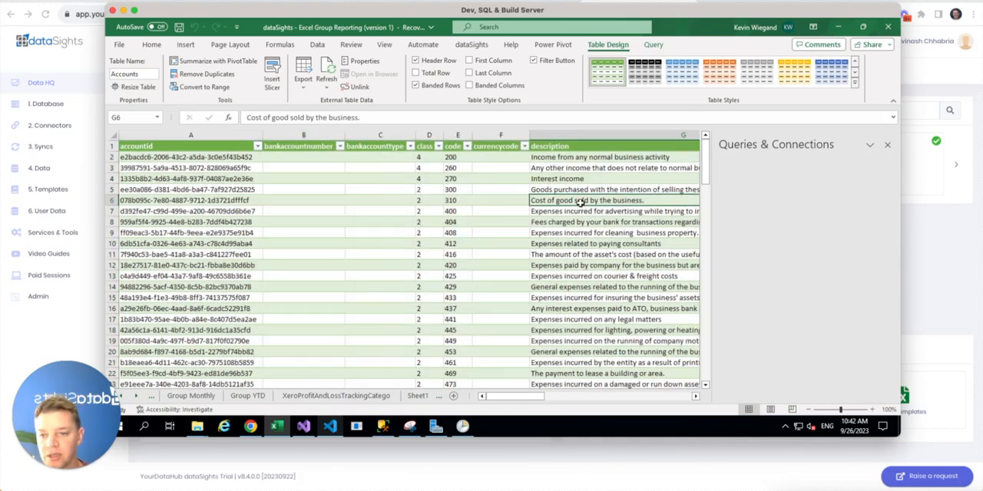
{"action": "left_click", "coordinate": [317, 44]}
{"action": "left_click", "coordinate": [347, 61]}
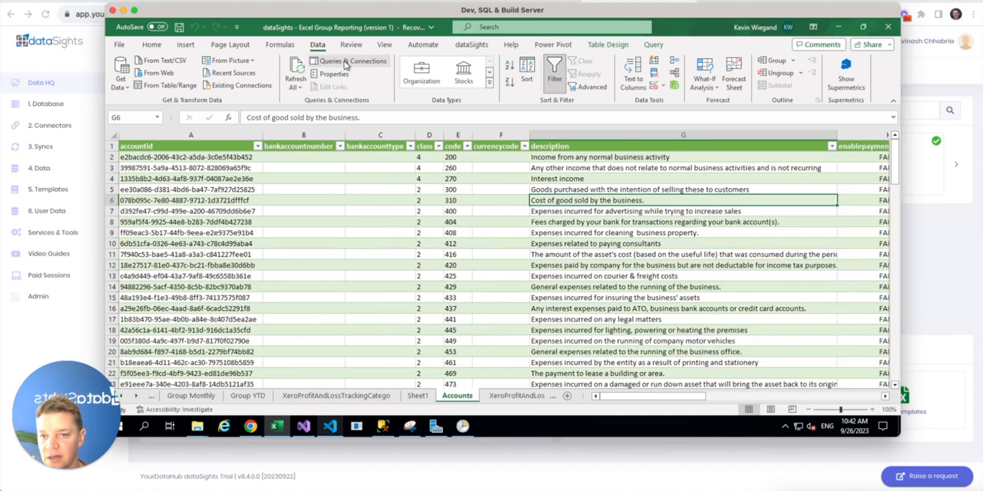
{"action": "left_click", "coordinate": [347, 62]}
{"action": "right_click", "coordinate": [757, 229]}
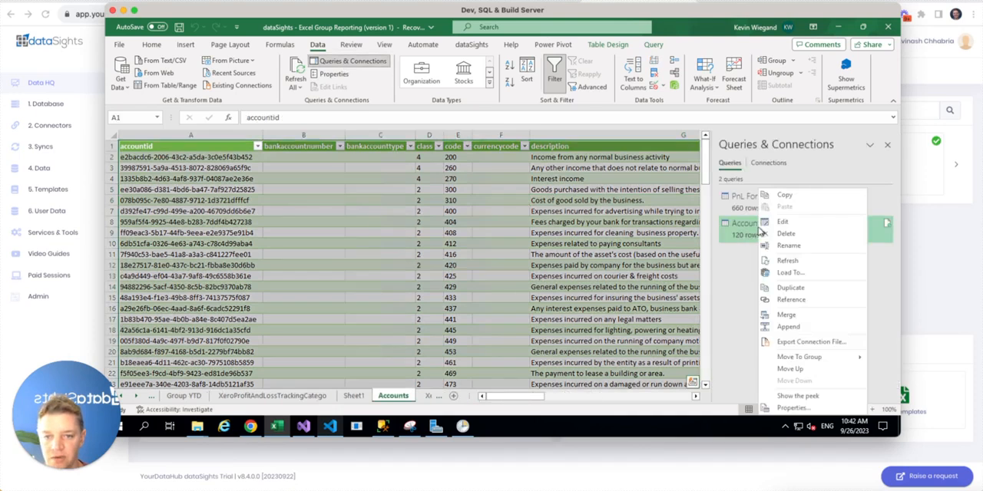
{"action": "left_click", "coordinate": [786, 260]}
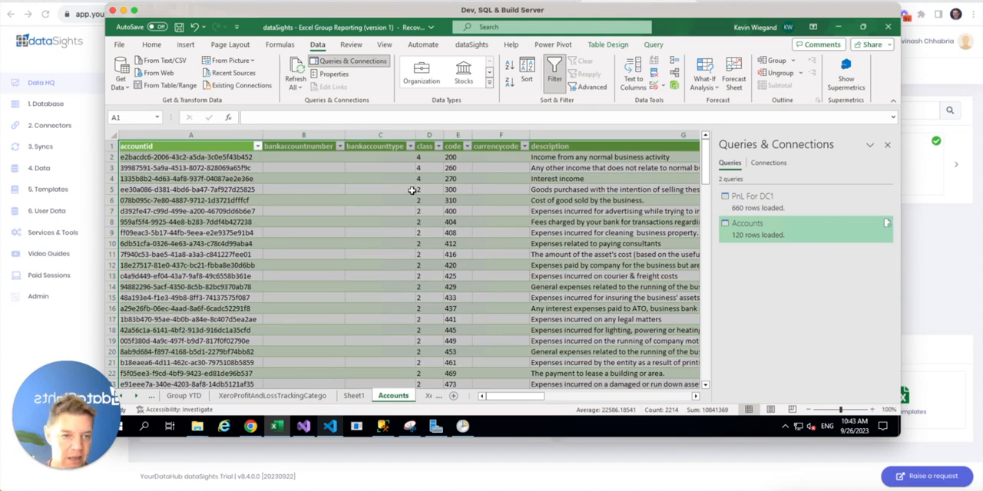
Leave the remote desktop, create a blank workbook in Excel for Mac and show its available external data sources
{"action": "left_click", "coordinate": [123, 10]}
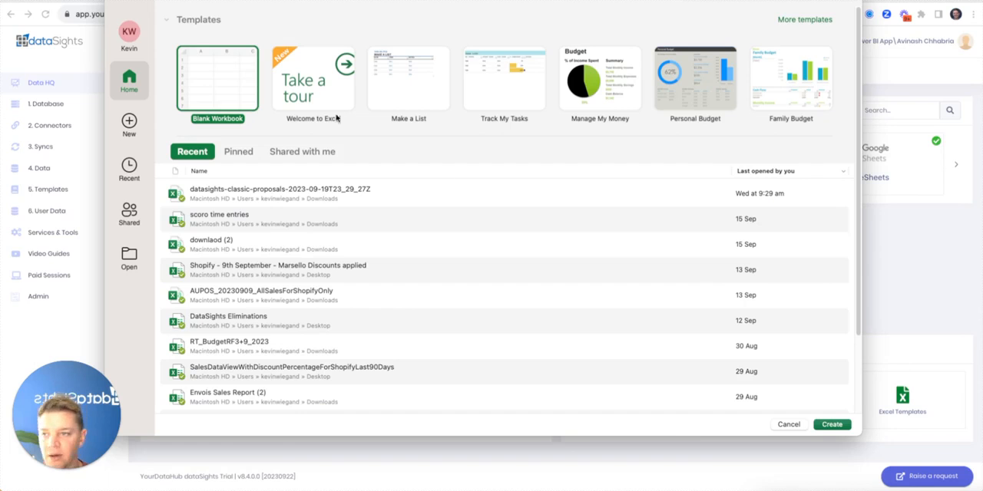
{"action": "double_click", "coordinate": [207, 81]}
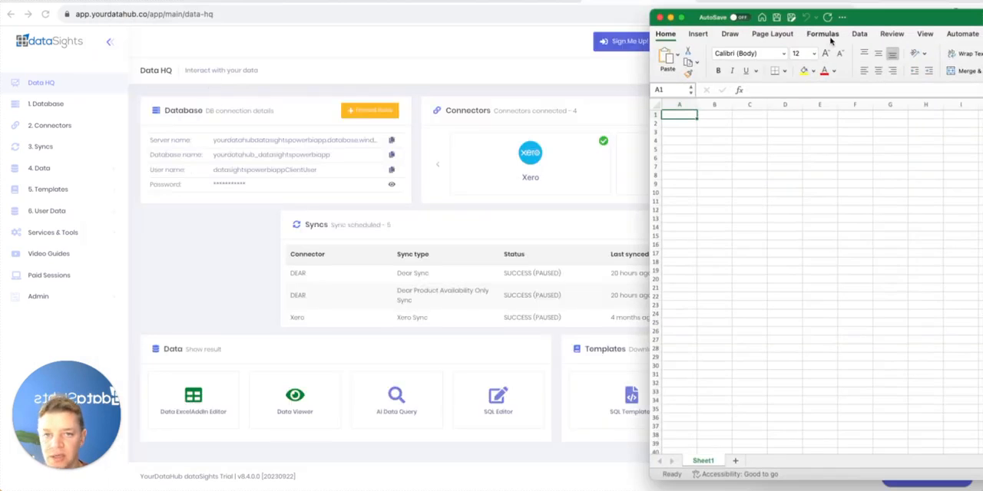
{"action": "left_click_drag", "start_coordinate": [872, 9], "coordinate": [323, 19]}
{"action": "left_click", "coordinate": [307, 30]}
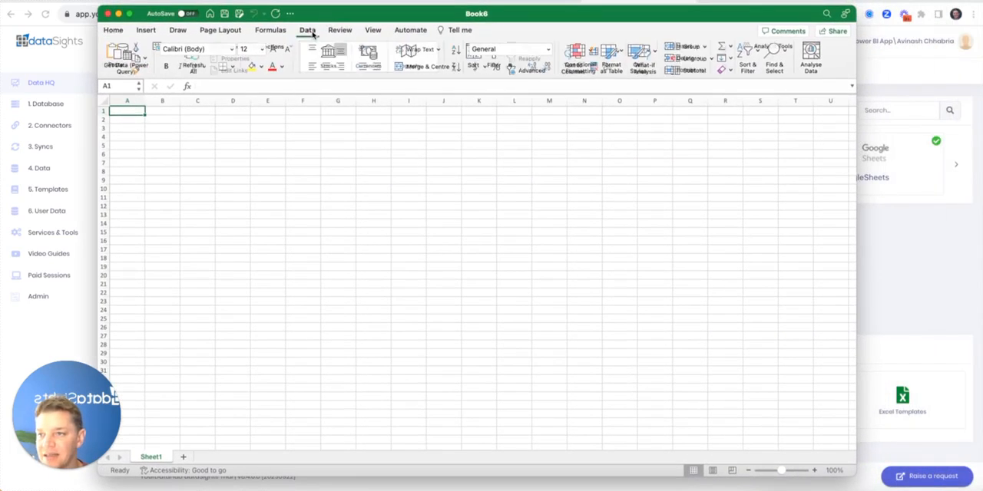
{"action": "left_click", "coordinate": [136, 51]}
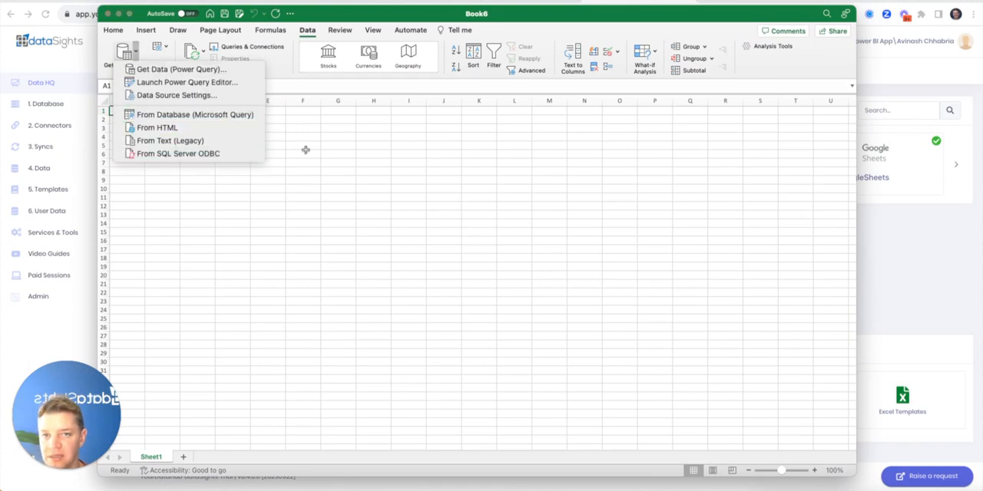
Search the web in Chrome for "odbc sql server for mac" and open Microsoft's macOS driver installation article
{"action": "left_click", "coordinate": [935, 2]}
{"action": "left_click", "coordinate": [706, 2]}
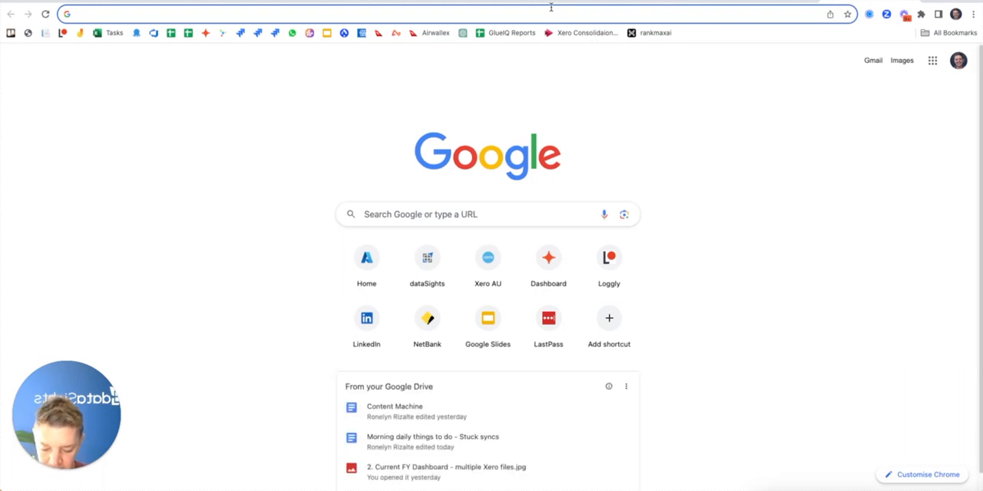
{"action": "type", "text": "odbc sql server for mac"}
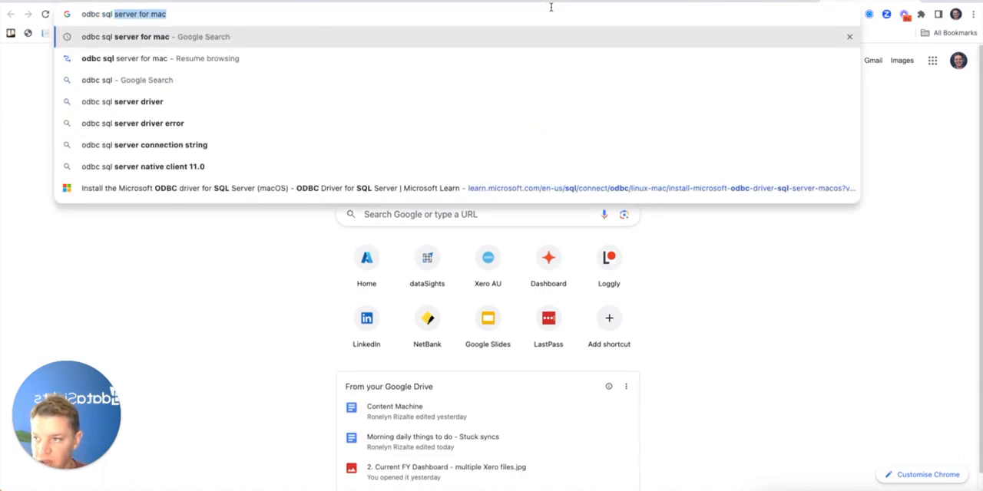
{"action": "key", "text": "Return"}
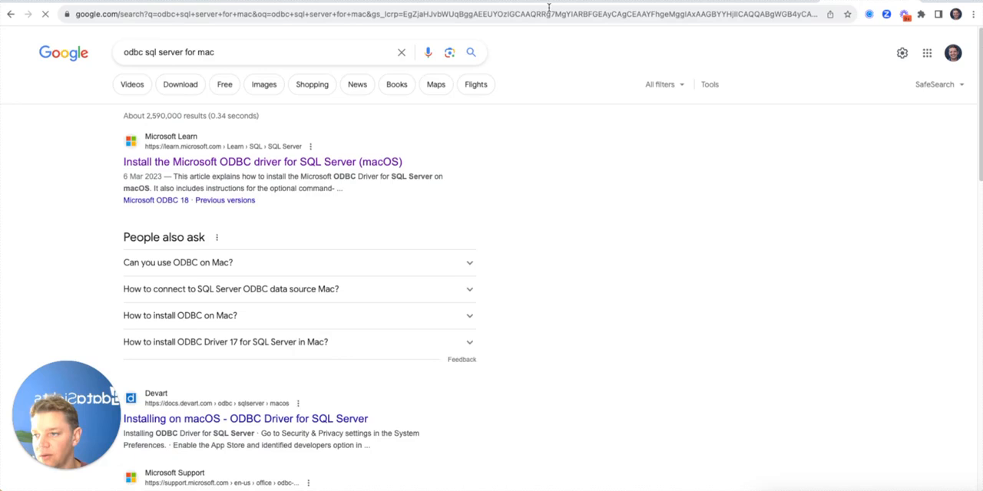
{"action": "left_click", "coordinate": [238, 165]}
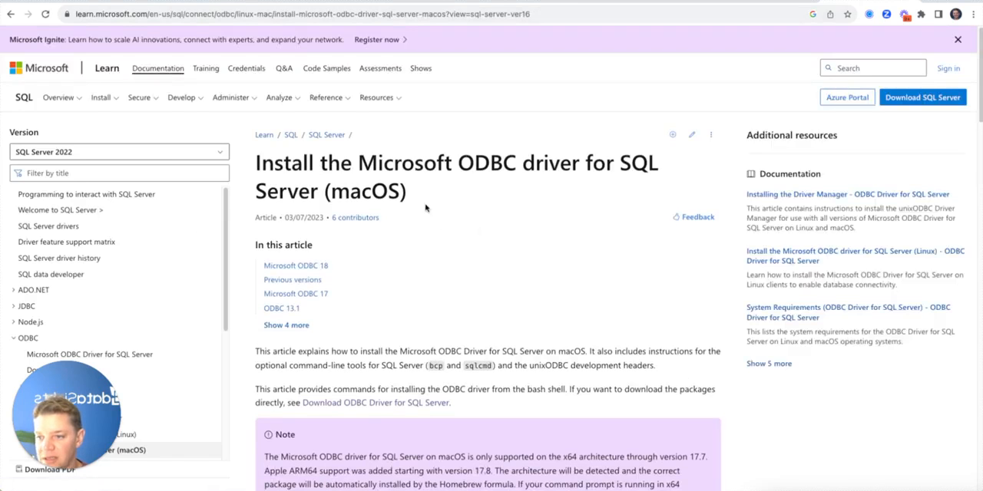
Review the macOS driver installation article, open the Download ODBC Driver for SQL Server page and examine its download options
{"action": "scroll", "coordinate": [424, 207], "scroll_direction": "down", "scroll_amount": 10}
{"action": "scroll", "coordinate": [424, 208], "scroll_direction": "down", "scroll_amount": 12}
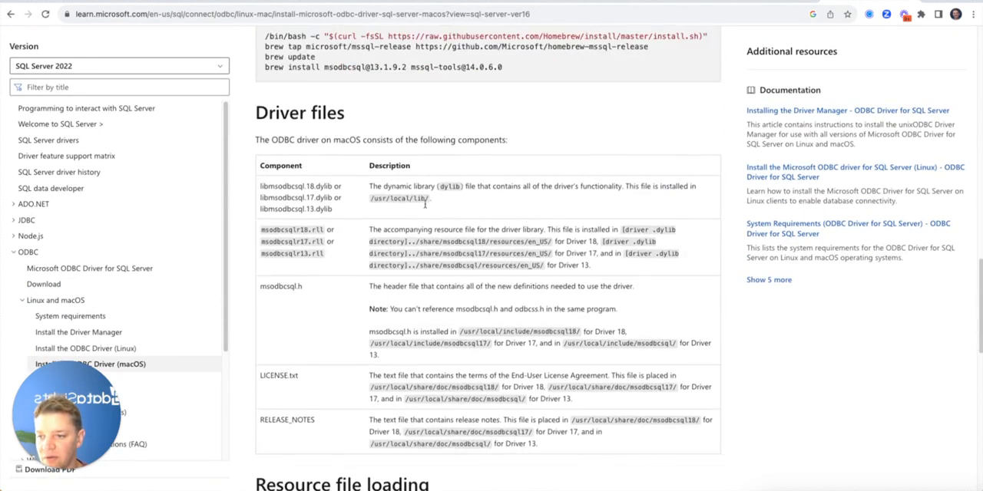
{"action": "scroll", "coordinate": [425, 203], "scroll_direction": "down", "scroll_amount": 3}
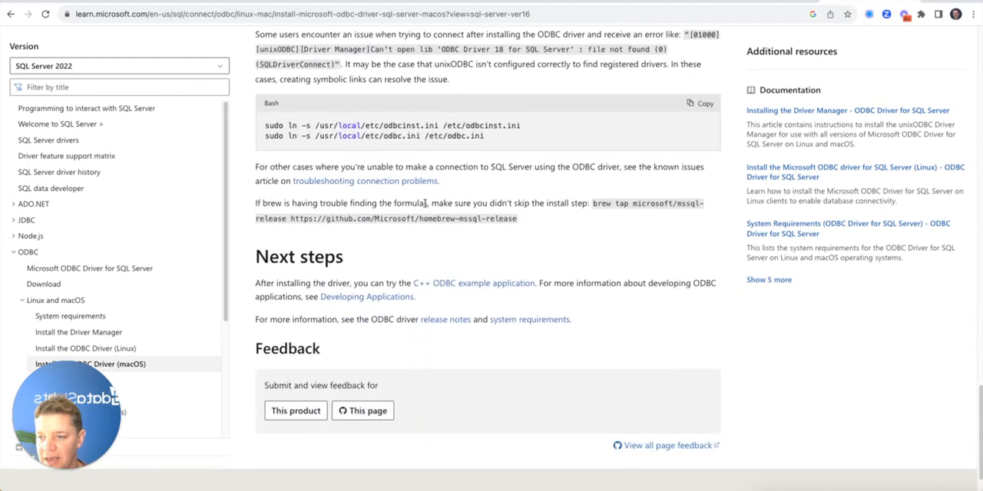
{"action": "scroll", "coordinate": [424, 204], "scroll_direction": "up", "scroll_amount": 5}
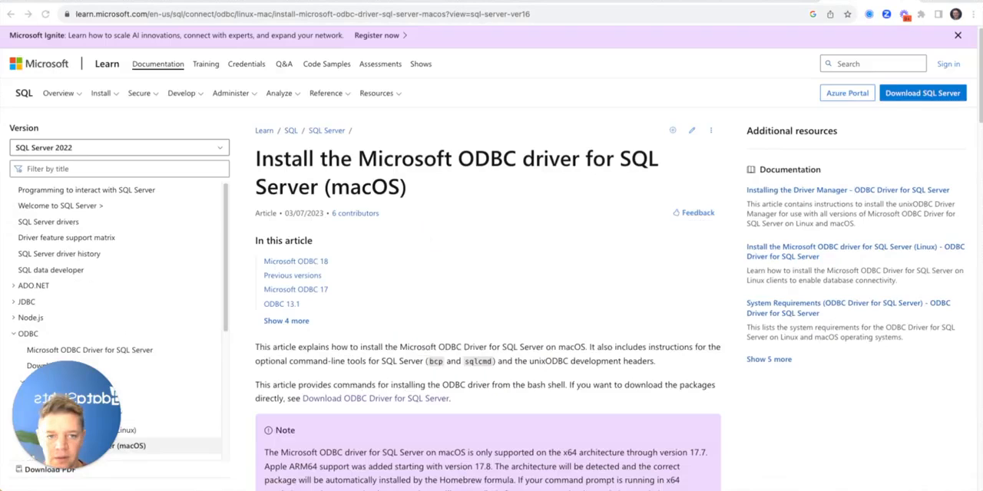
{"action": "left_click", "coordinate": [372, 401]}
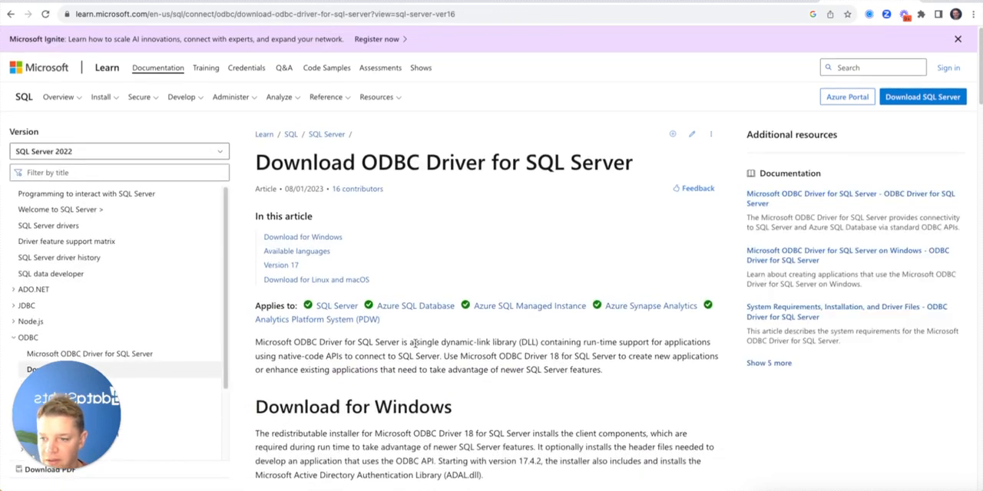
{"action": "scroll", "coordinate": [414, 347], "scroll_direction": "down", "scroll_amount": 4}
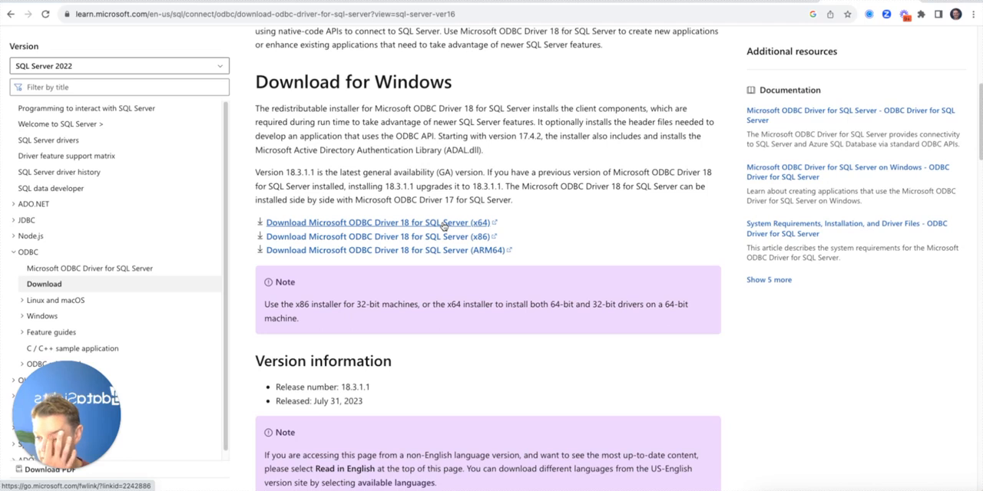
Switch back to the blank Excel workbook and start a SQL Server ODBC connection with the server, database, user name and password from Data HQ
{"action": "key", "text": "super+Tab"}
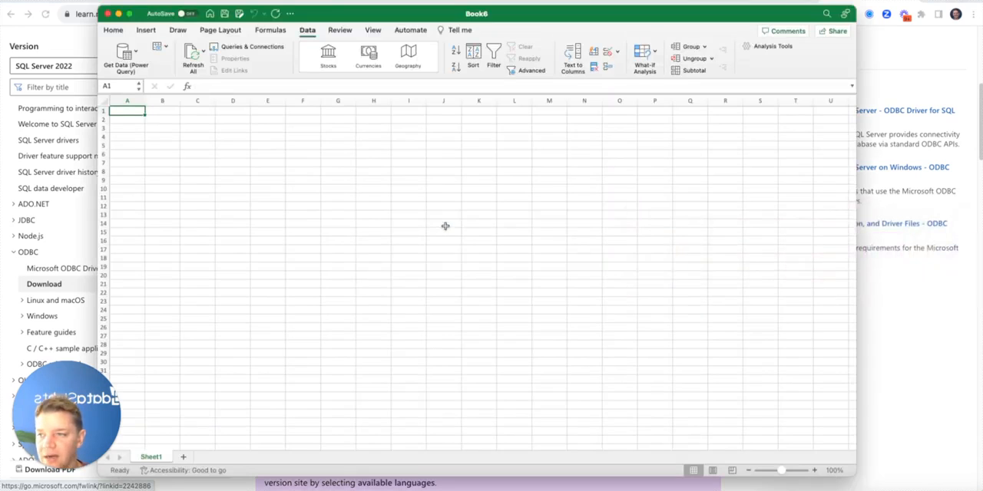
{"action": "left_click", "coordinate": [127, 54]}
{"action": "left_click", "coordinate": [185, 156]}
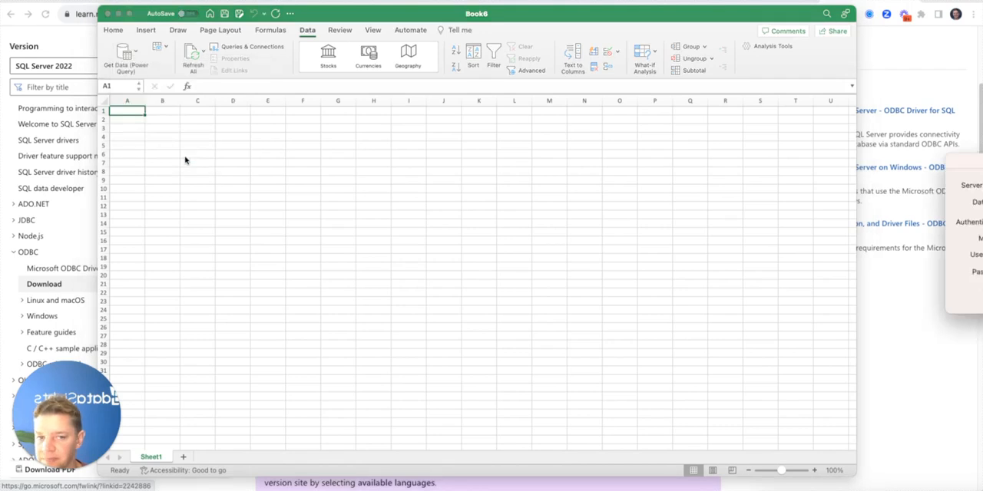
{"action": "left_click_drag", "start_coordinate": [420, 144], "coordinate": [289, 162]}
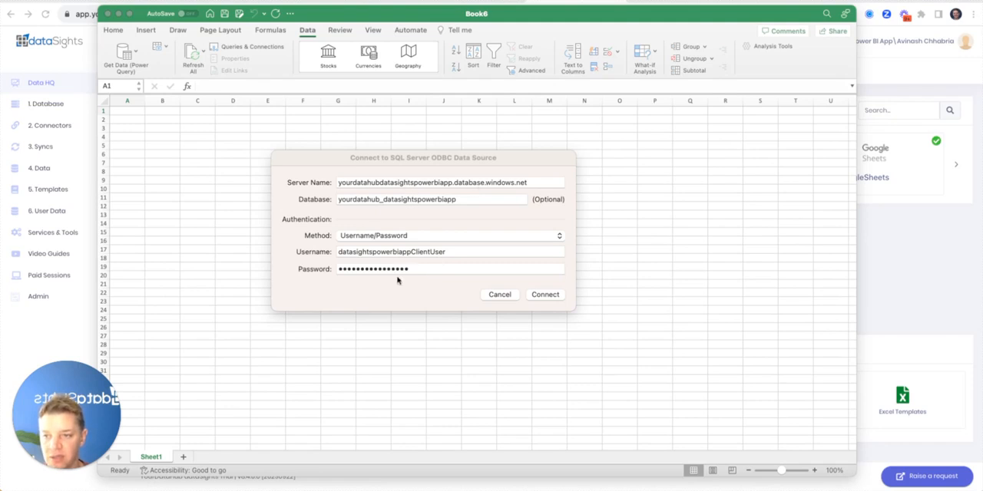
Check the connection details against Data HQ and try to connect to the SQL Server ODBC data source
{"action": "key", "text": "super+Tab"}
{"action": "key", "text": "super+Tab"}
{"action": "key", "text": "super+Tab"}
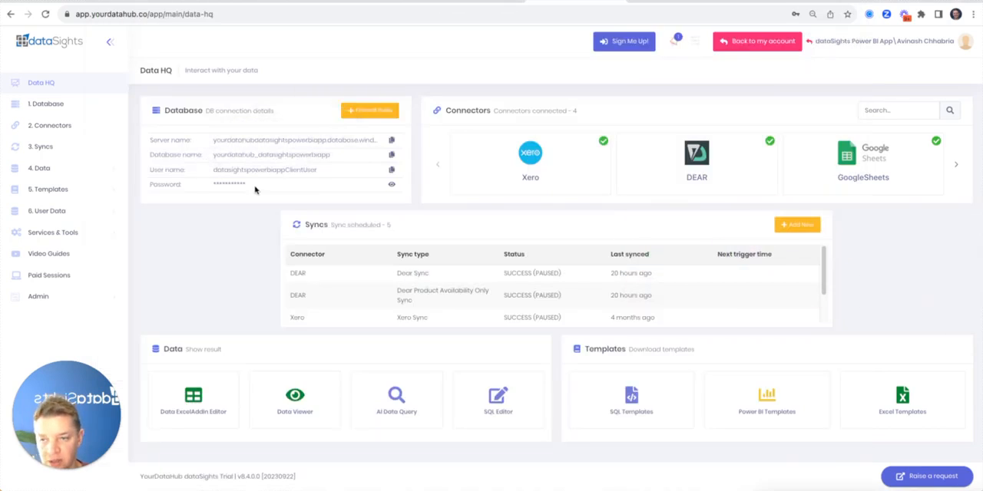
{"action": "key", "text": "super+Tab"}
{"action": "left_click", "coordinate": [539, 297]}
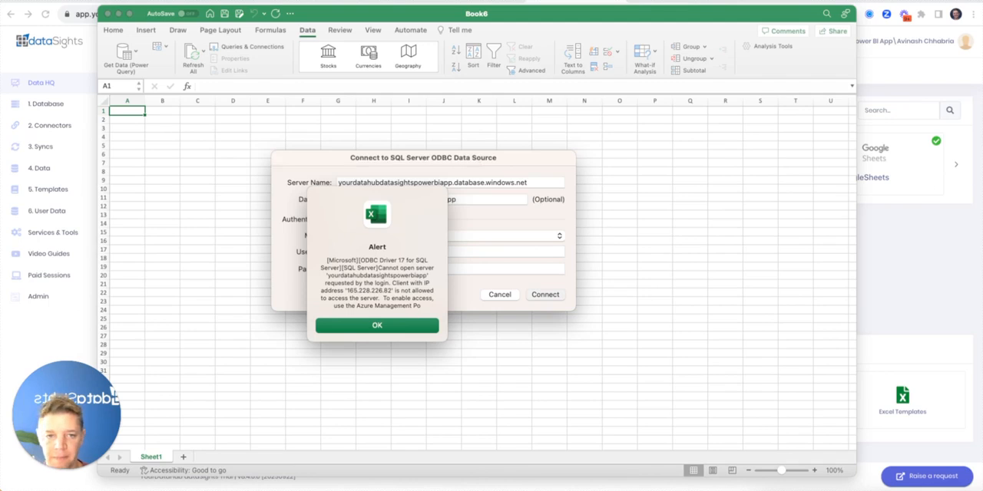
Copy the client IP address from the connection alert and go to the firewall rules on the dataSights Database page
{"action": "double_click", "coordinate": [369, 291]}
{"action": "key", "text": "ctrl+c"}
{"action": "key", "text": "super+Tab"}
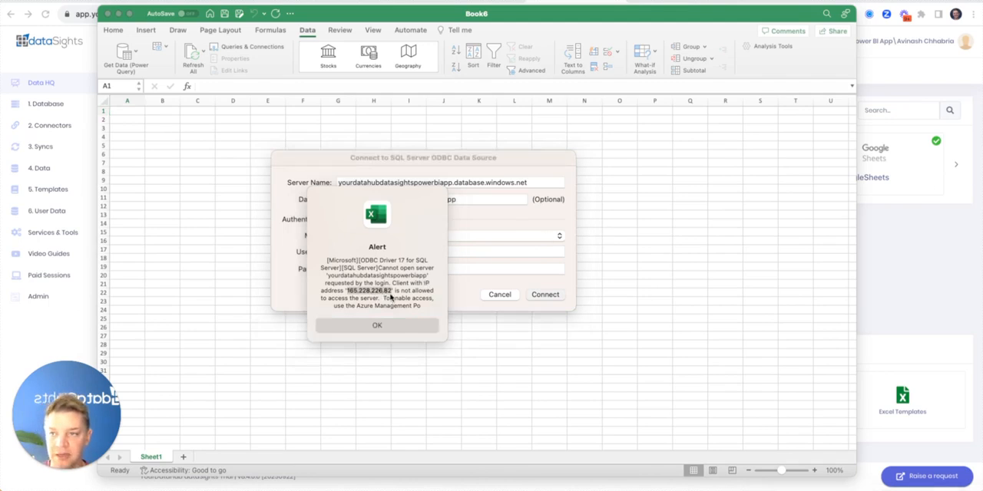
{"action": "left_click", "coordinate": [599, 3]}
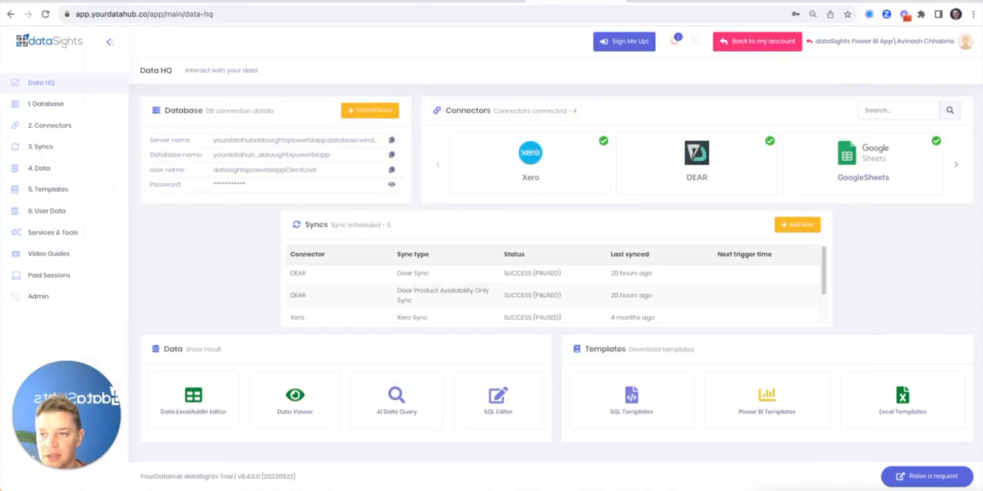
{"action": "left_click", "coordinate": [46, 104]}
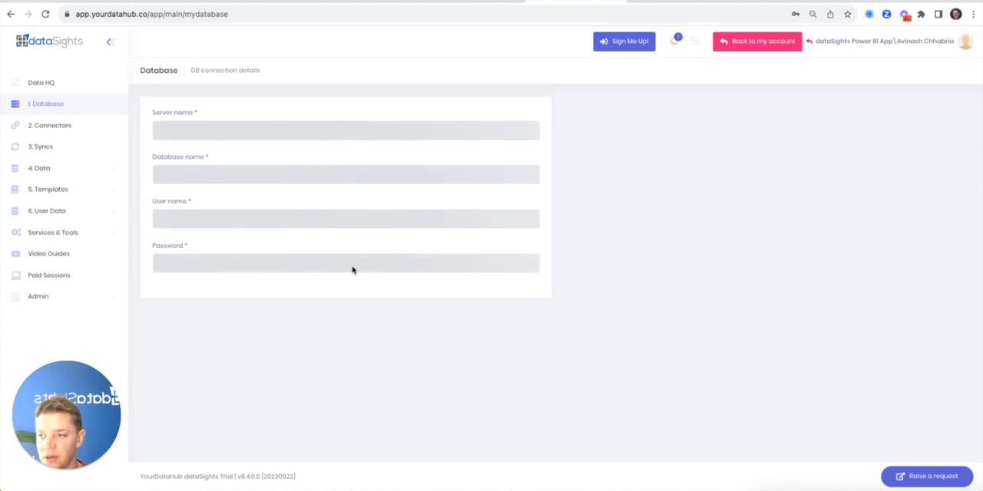
{"action": "scroll", "coordinate": [352, 270], "scroll_direction": "down", "scroll_amount": 4}
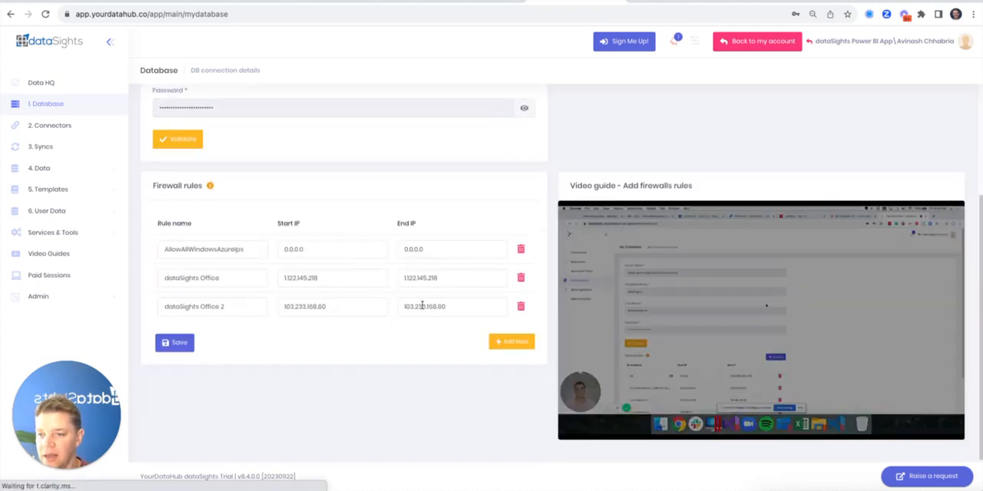
{"action": "left_click", "coordinate": [508, 342]}
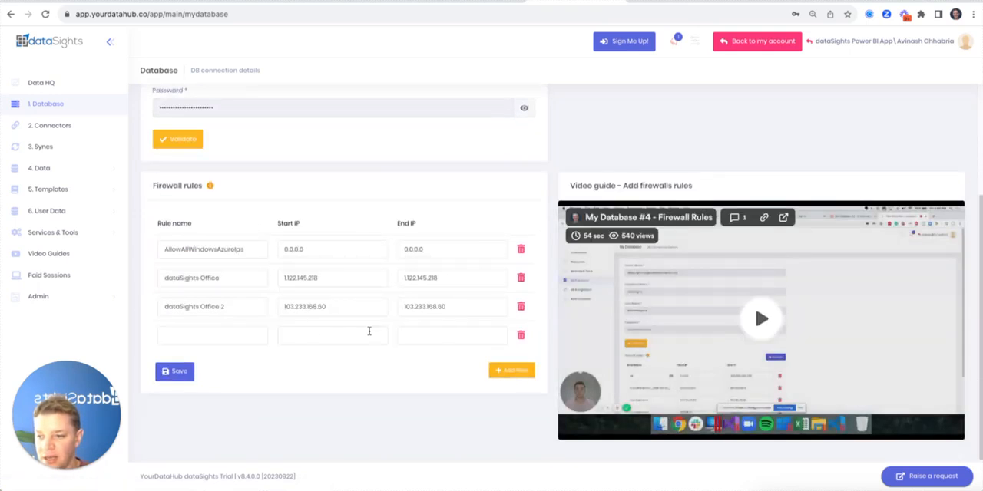
{"action": "left_click", "coordinate": [211, 327]}
{"action": "type", "text": "Kev Home"}
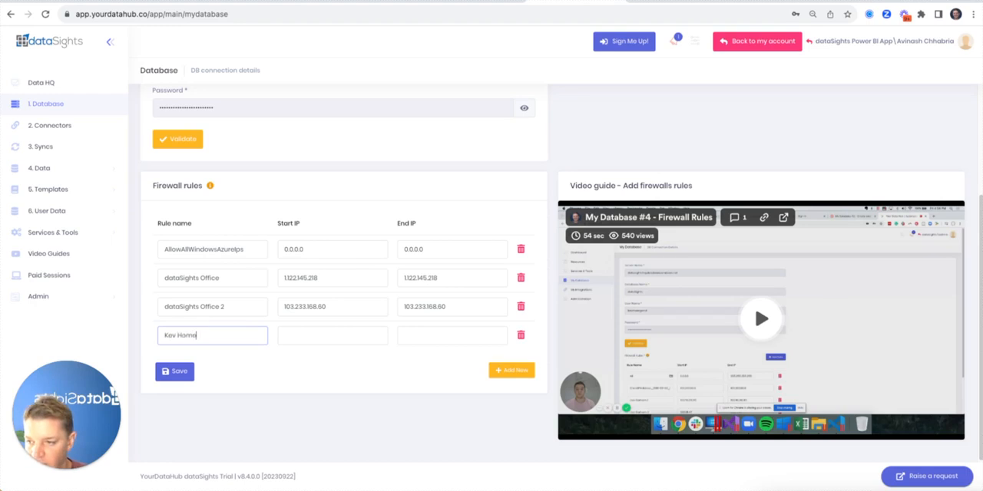
{"action": "key", "text": "Tab"}
{"action": "type", "text": "165.228.226.82"}
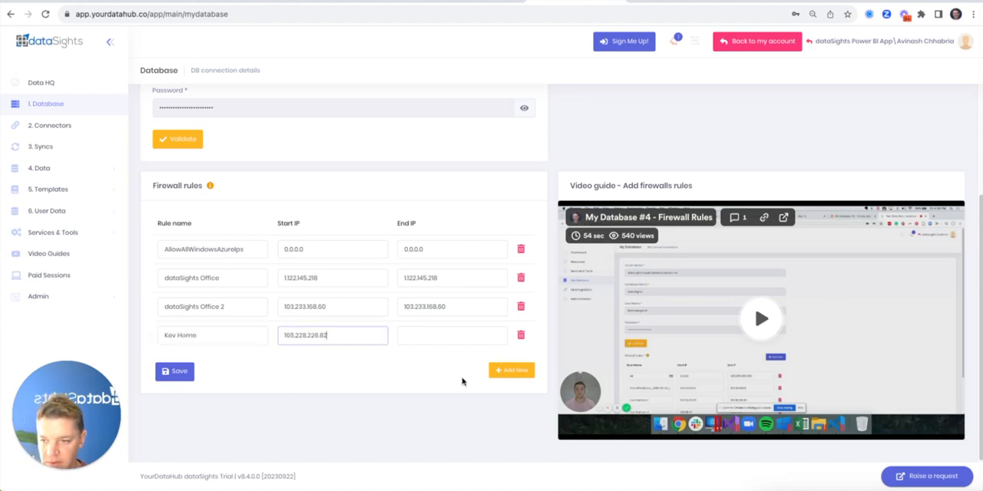
{"action": "left_click", "coordinate": [429, 342]}
{"action": "key", "text": "ctrl+v"}
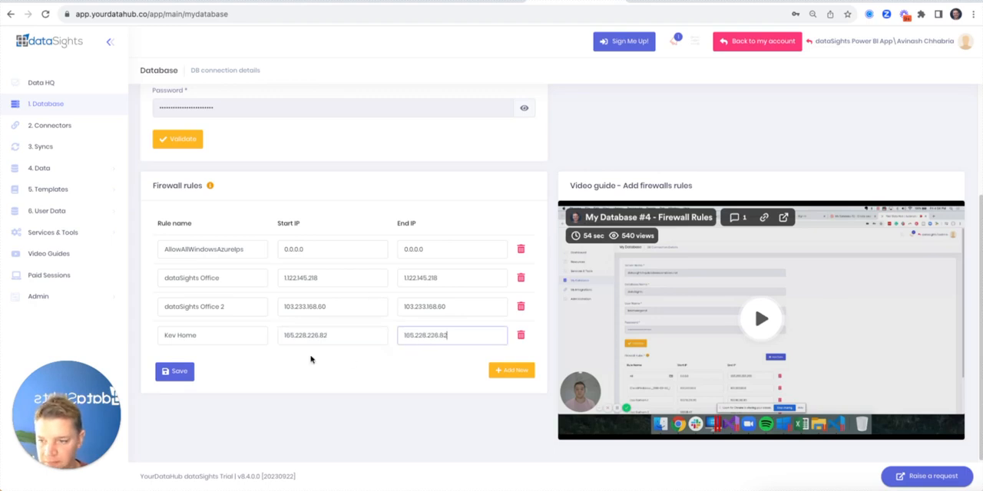
{"action": "left_click", "coordinate": [179, 373]}
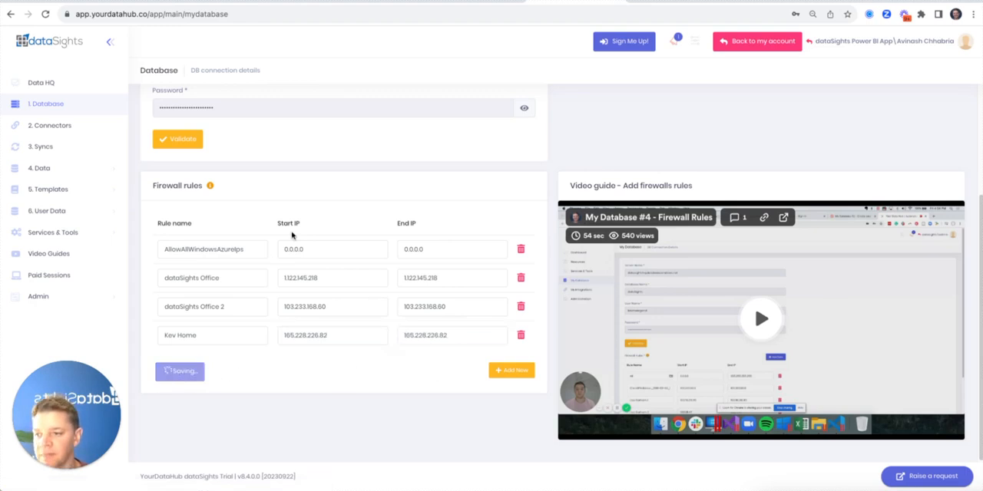
Return to Excel, dismiss the connection alert and connect to the SQL Server ODBC data source again
{"action": "key", "text": "super+Tab"}
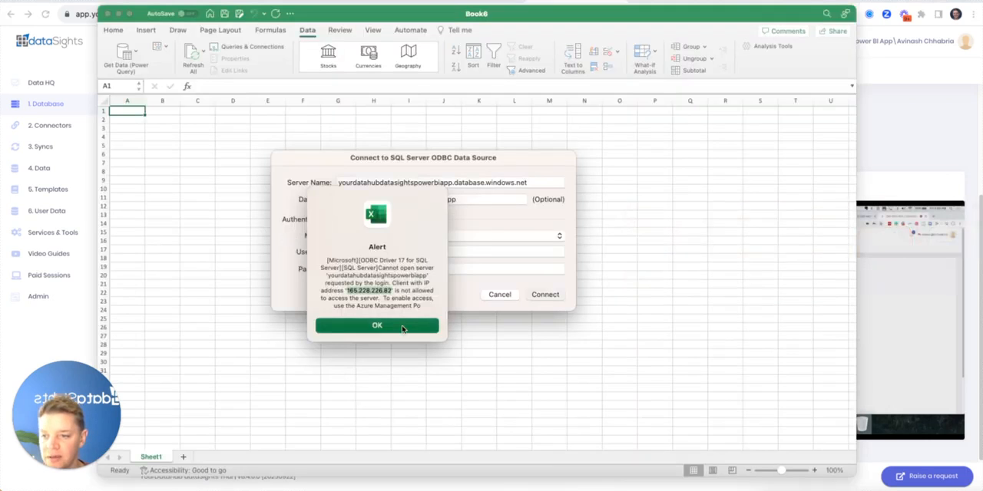
{"action": "left_click", "coordinate": [402, 328]}
{"action": "left_click", "coordinate": [546, 297]}
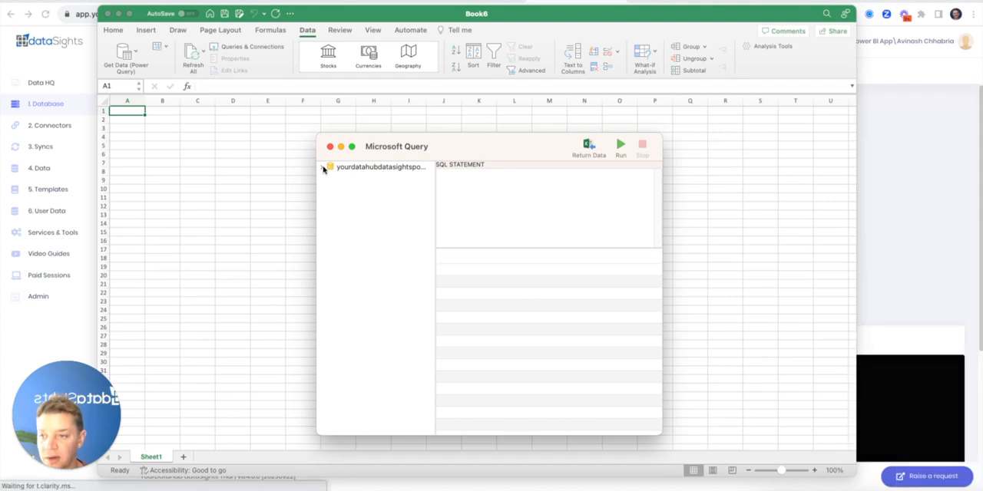
Choose the dbo.Accounts table from the dataSights database and import it as a table at cell A1 of the existing sheet
{"action": "left_click", "coordinate": [323, 168]}
{"action": "left_click", "coordinate": [330, 177]}
{"action": "left_click", "coordinate": [377, 189]}
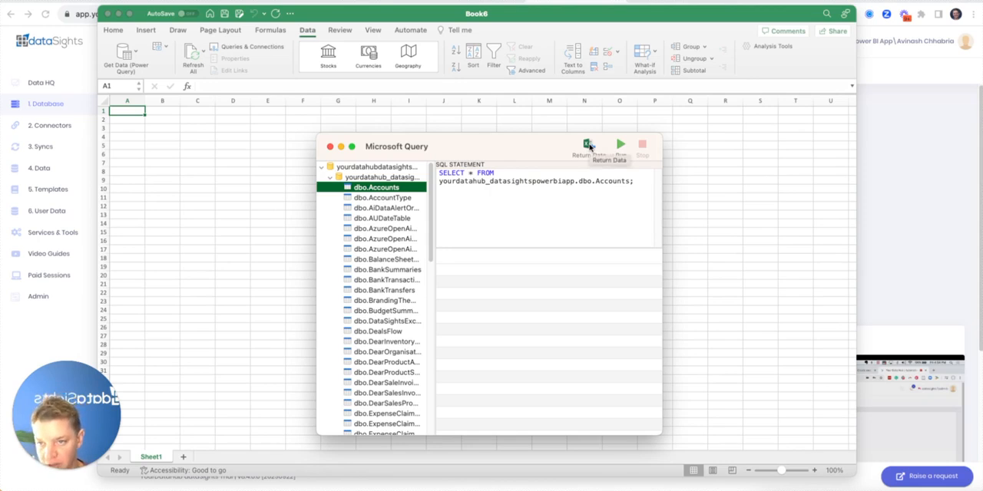
{"action": "left_click", "coordinate": [589, 145]}
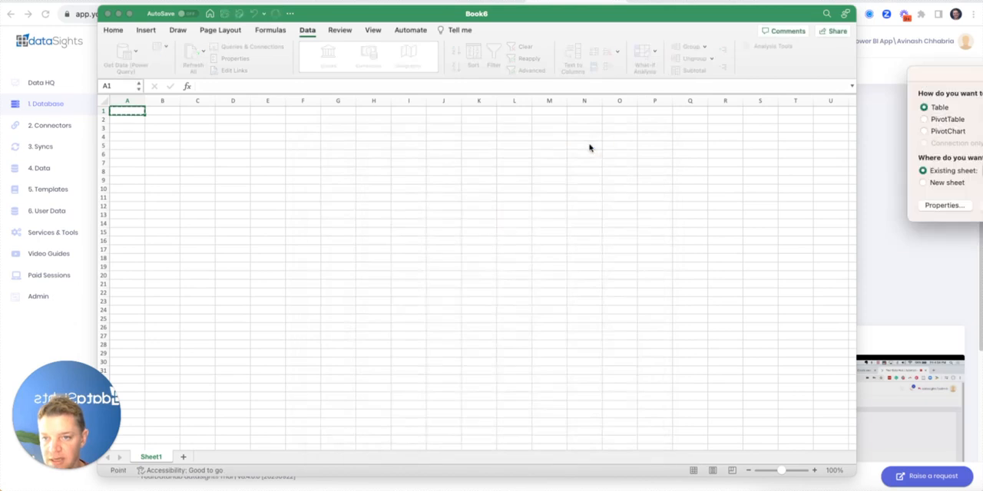
{"action": "left_click_drag", "start_coordinate": [879, 80], "coordinate": [292, 110]}
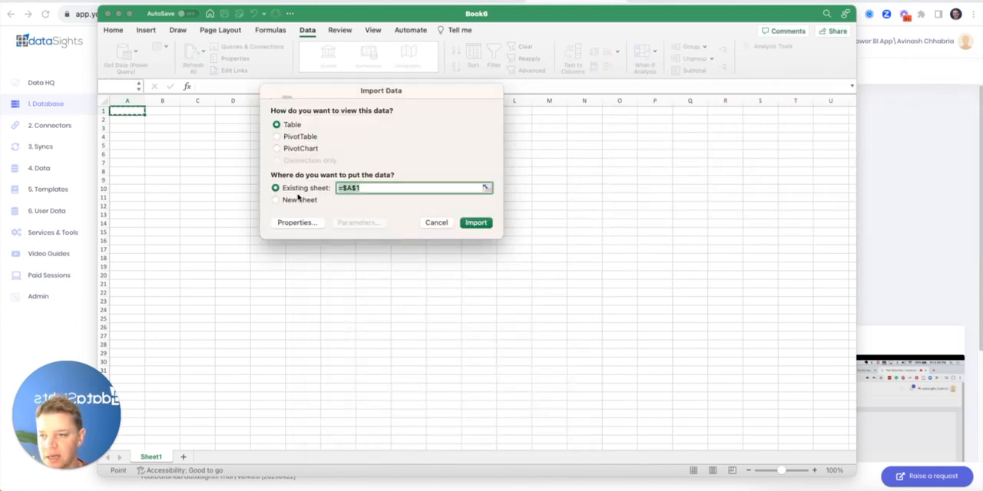
{"action": "left_click", "coordinate": [476, 223]}
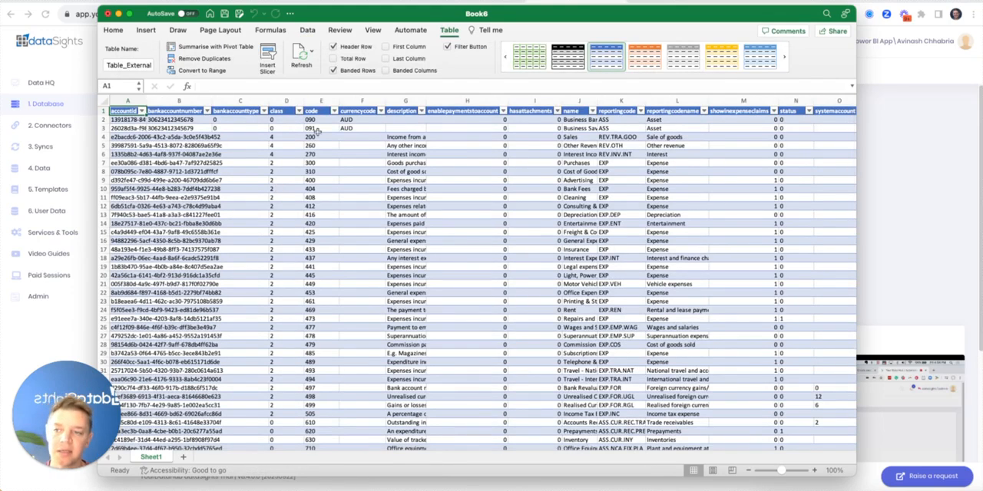
Refresh the imported Accounts table from its database connection, then select a cell in its code column
{"action": "left_click", "coordinate": [311, 51]}
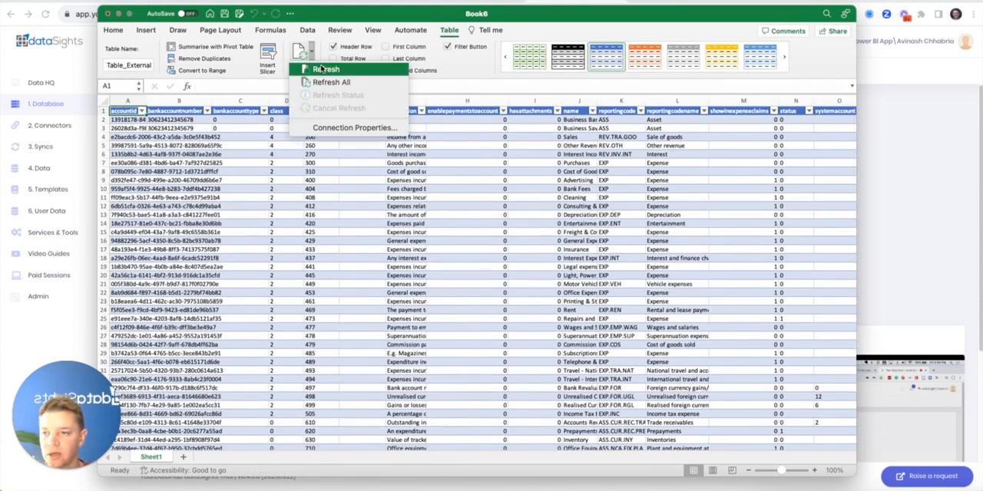
{"action": "left_click", "coordinate": [326, 69]}
{"action": "left_click", "coordinate": [332, 198]}
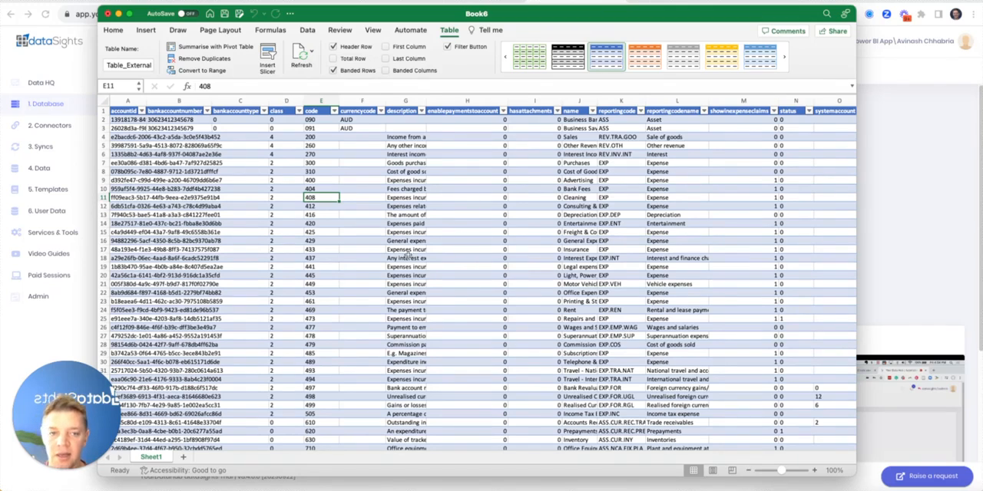
Switch to Windows Excel in the remote desktop session and clear the saved permissions for the workbook's dataSights database source
{"action": "key", "text": "super+Tab"}
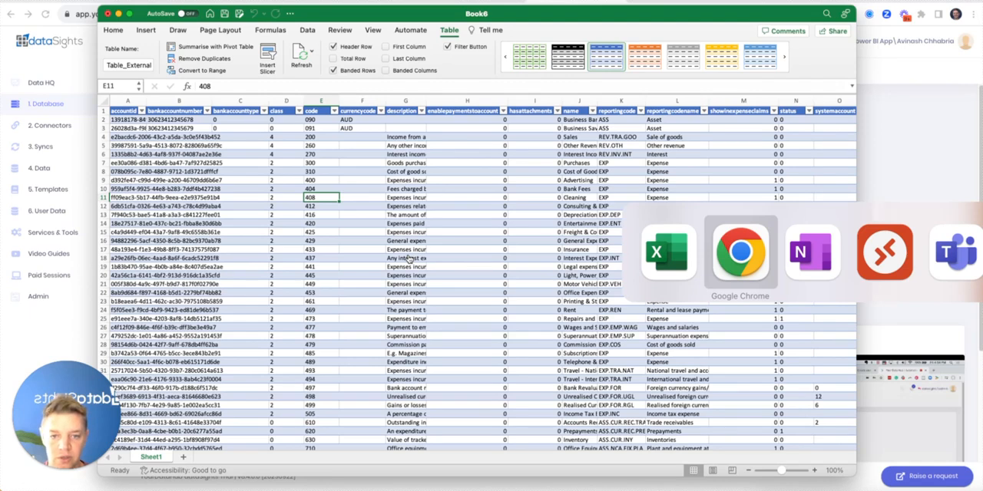
{"action": "key", "text": "super+Tab"}
{"action": "key", "text": "super+Tab"}
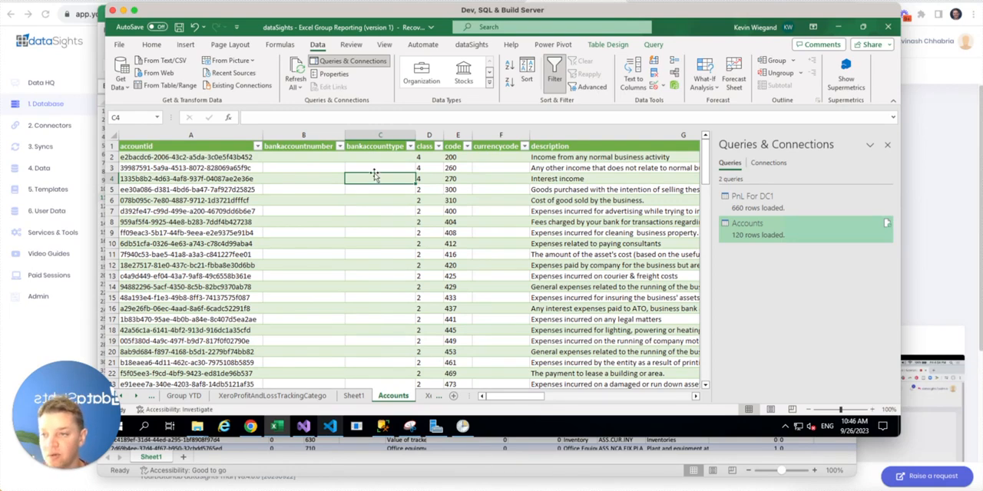
{"action": "left_click", "coordinate": [122, 85]}
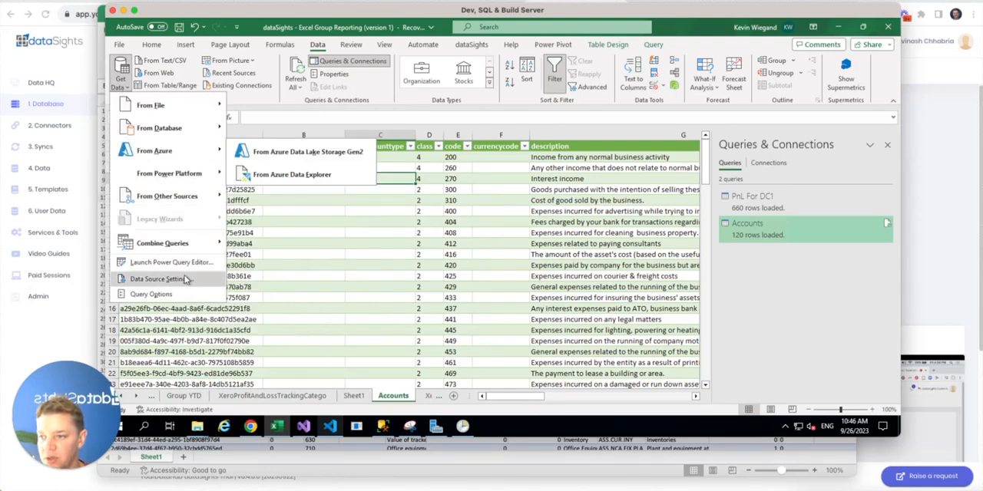
{"action": "left_click", "coordinate": [186, 279]}
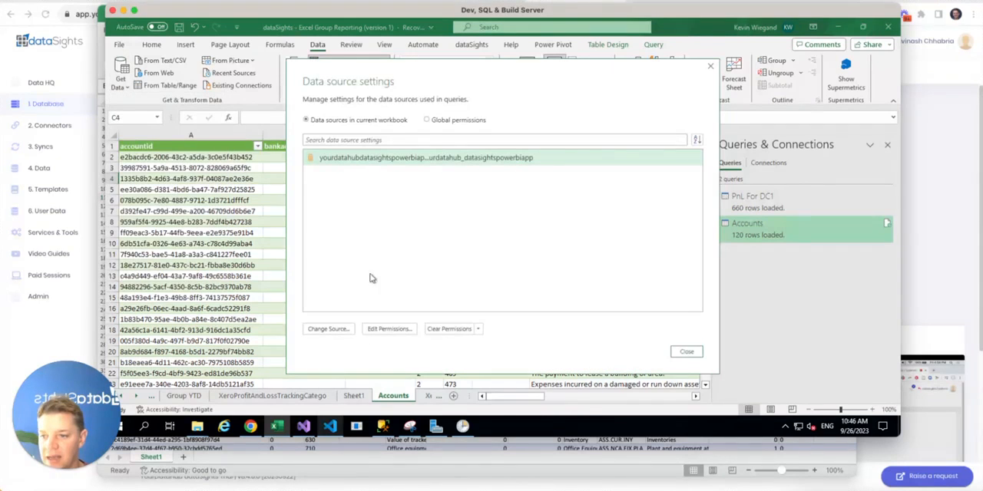
{"action": "left_click", "coordinate": [464, 330]}
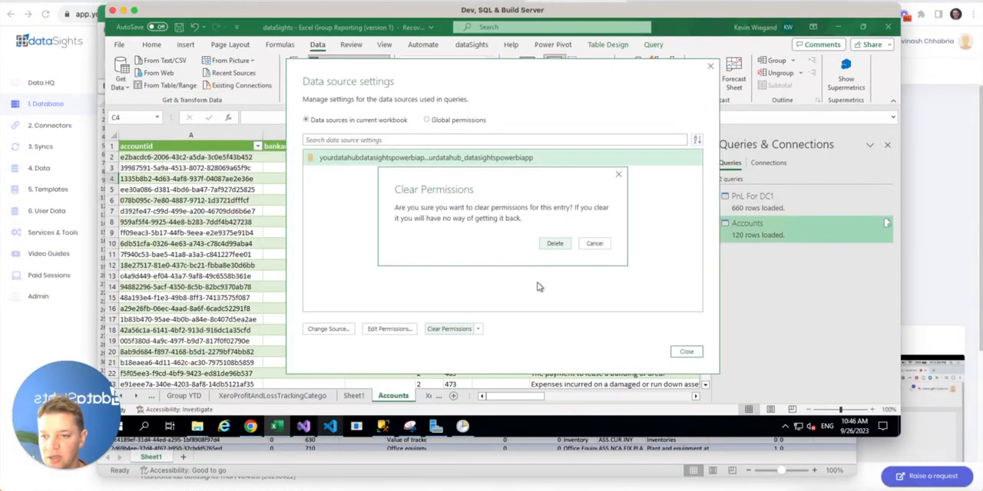
{"action": "left_click", "coordinate": [554, 243]}
{"action": "left_click", "coordinate": [686, 353]}
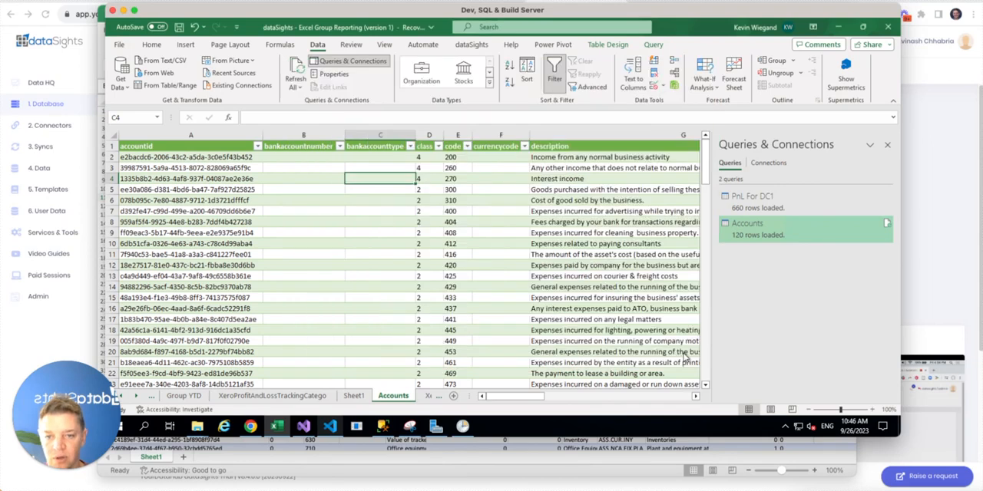